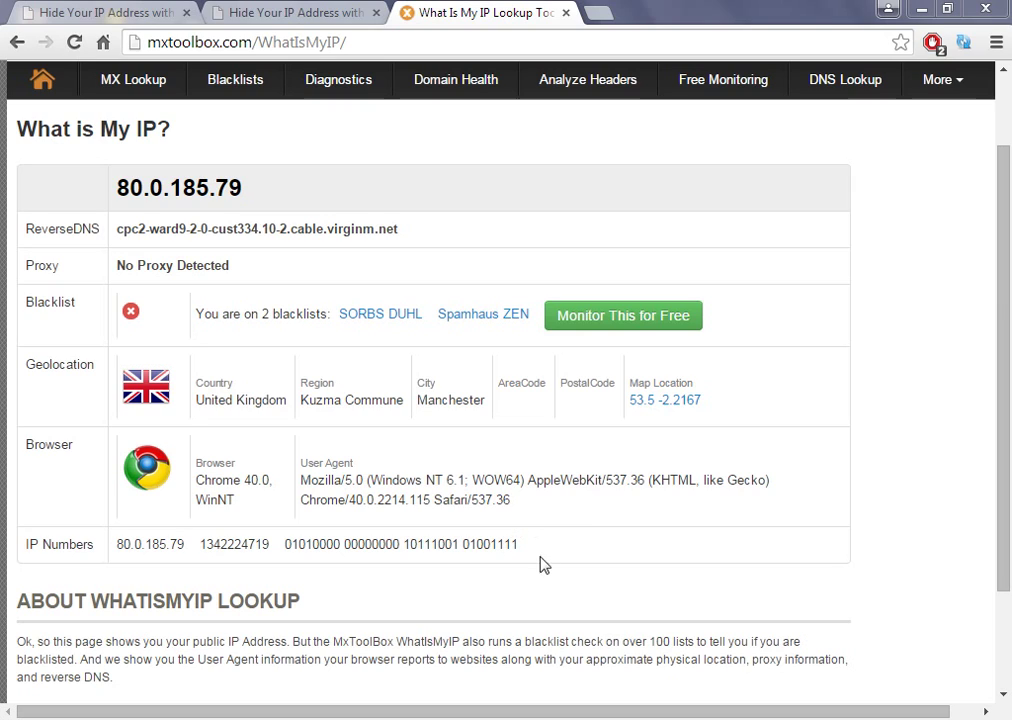
# Open the EasyHideIP VPN client, which still shows the original UK Crawley address
pyautogui.click(600, 715)
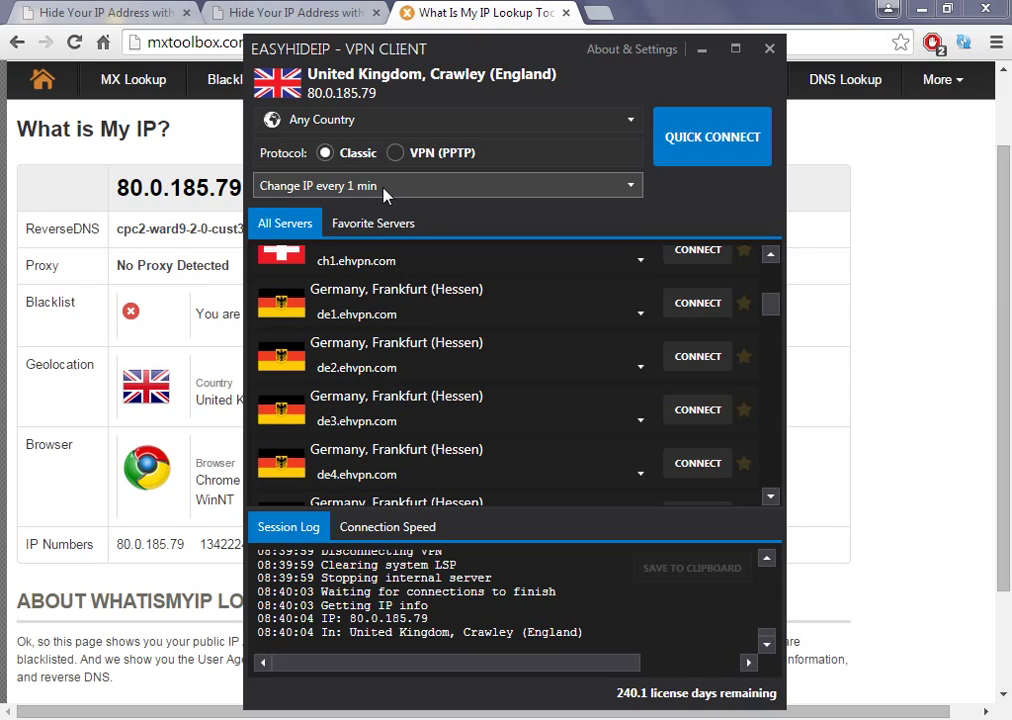
pyautogui.click(462, 192)
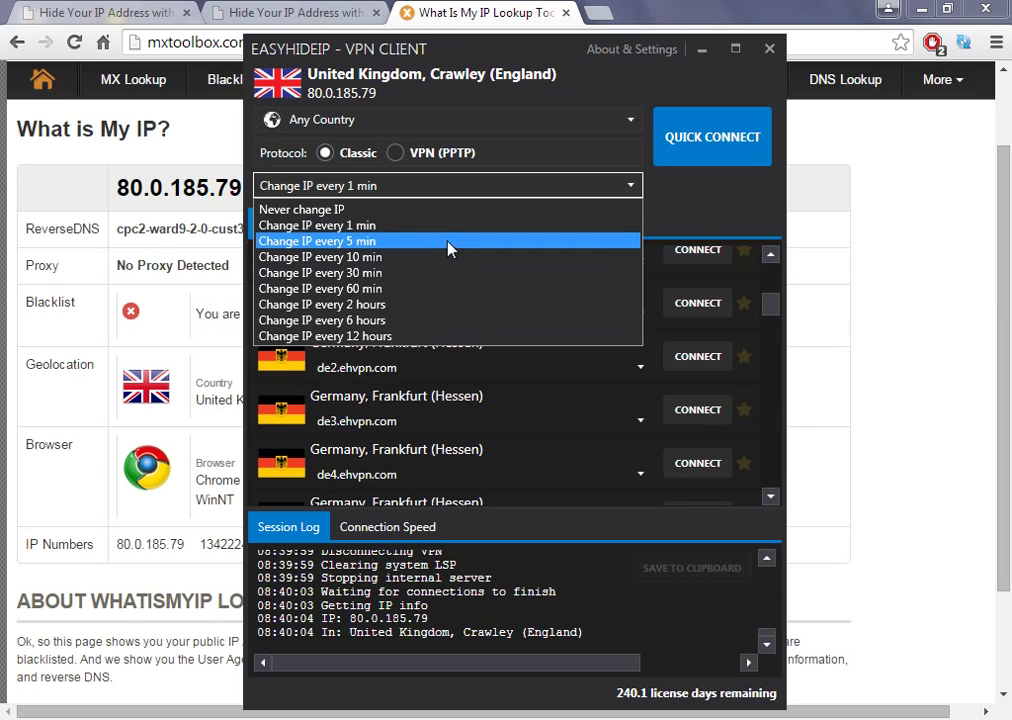
pyautogui.click(447, 227)
pyautogui.click(437, 196)
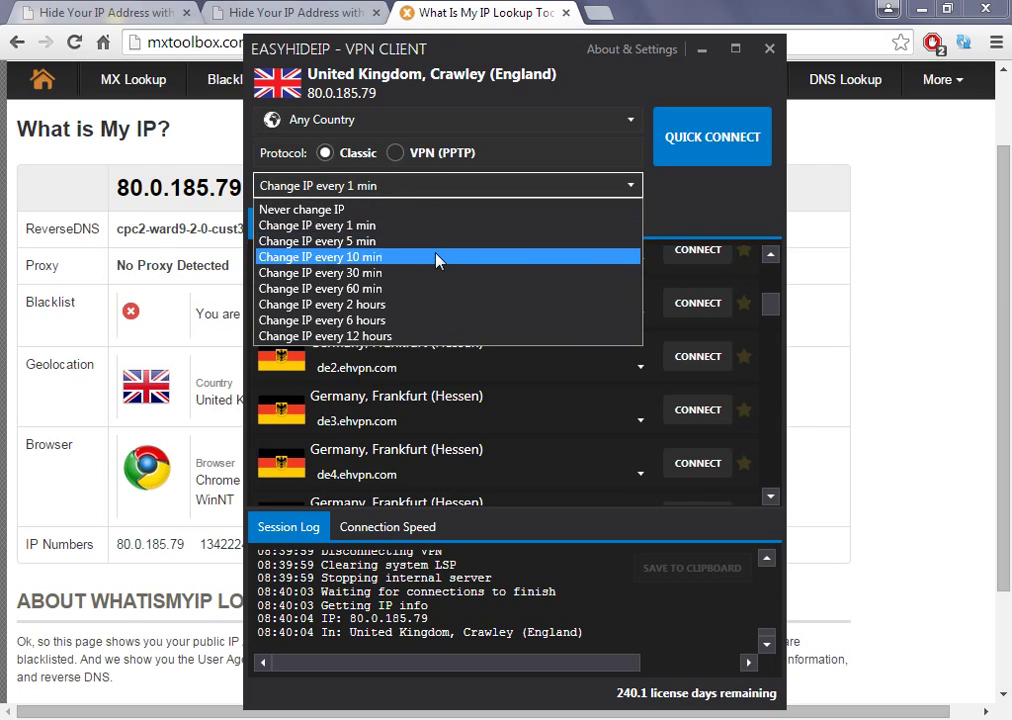
pyautogui.click(436, 257)
pyautogui.click(447, 190)
pyautogui.click(427, 273)
pyautogui.click(459, 188)
pyautogui.click(417, 304)
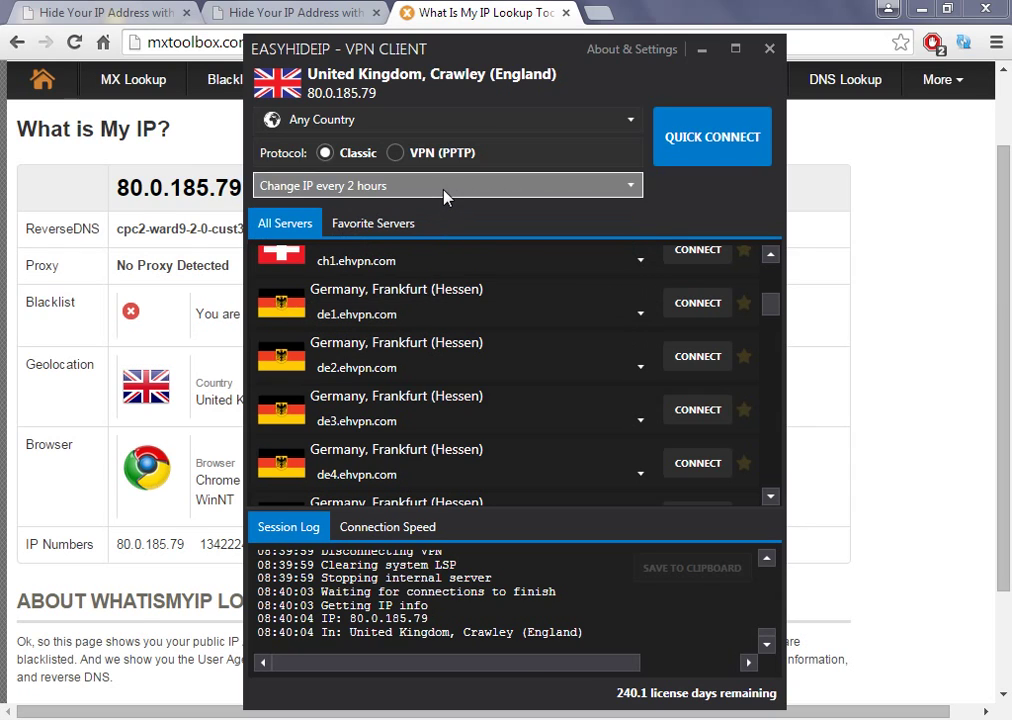
pyautogui.click(445, 192)
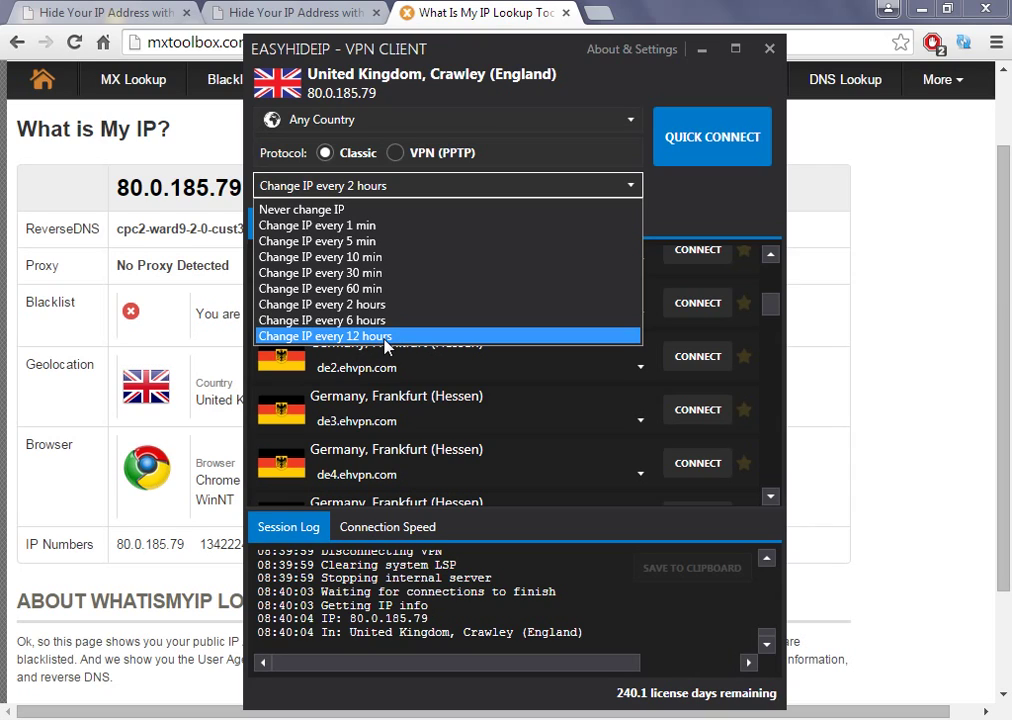
pyautogui.click(379, 228)
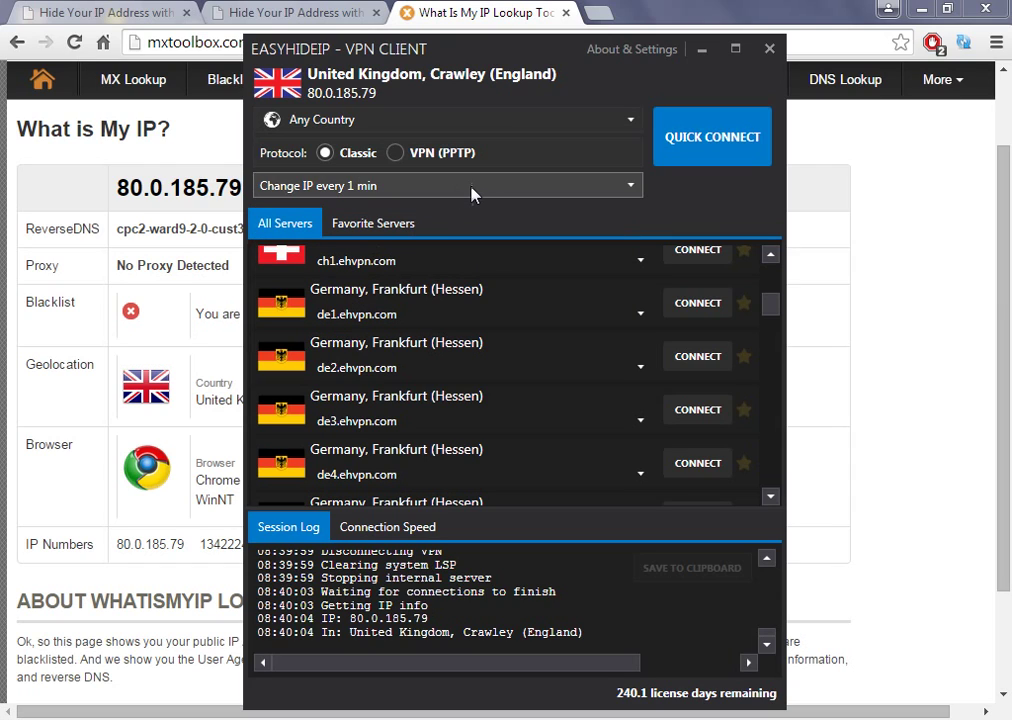
pyautogui.click(471, 193)
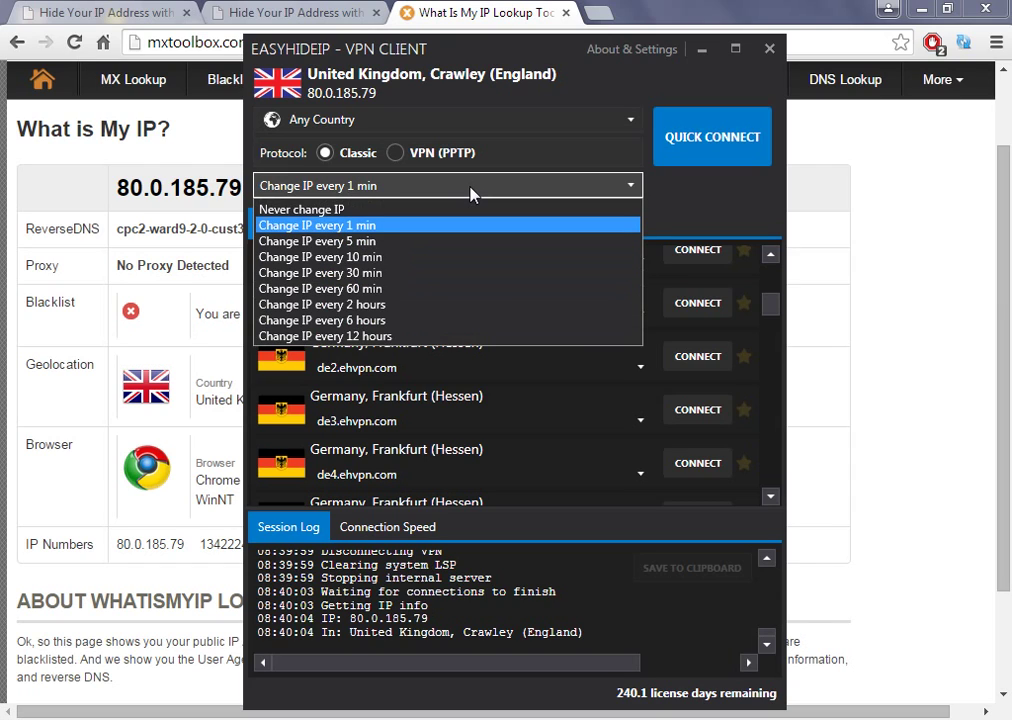
# Keep the 1-minute interval and quick-connect to Germany, getting Frankfurt IP 46.165.236.205
pyautogui.click(471, 193)
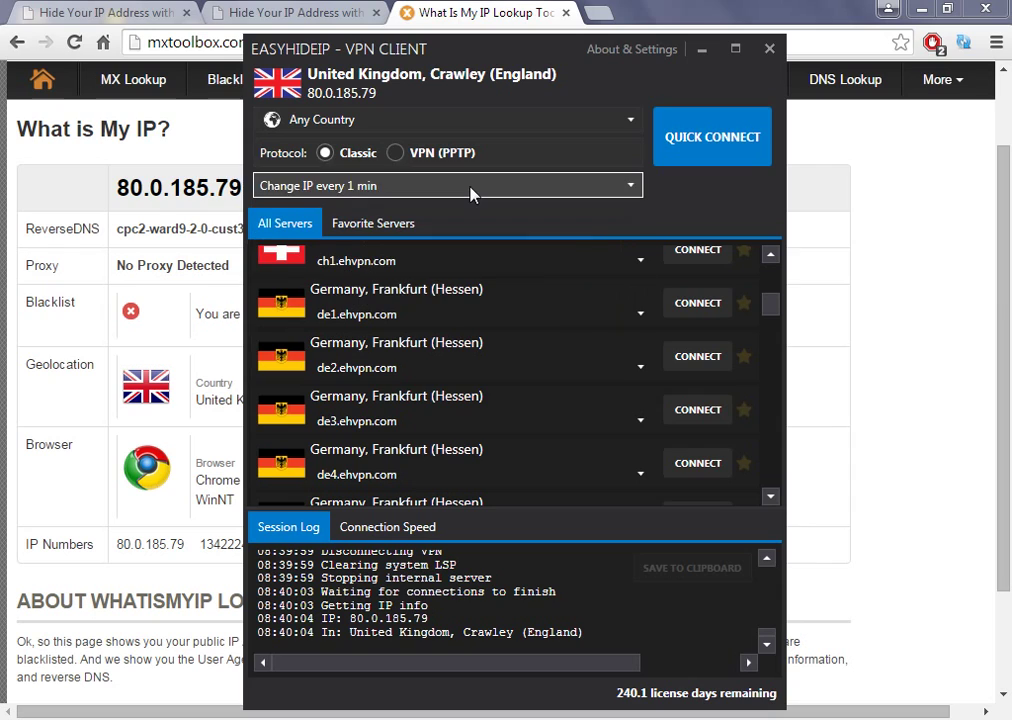
pyautogui.click(357, 121)
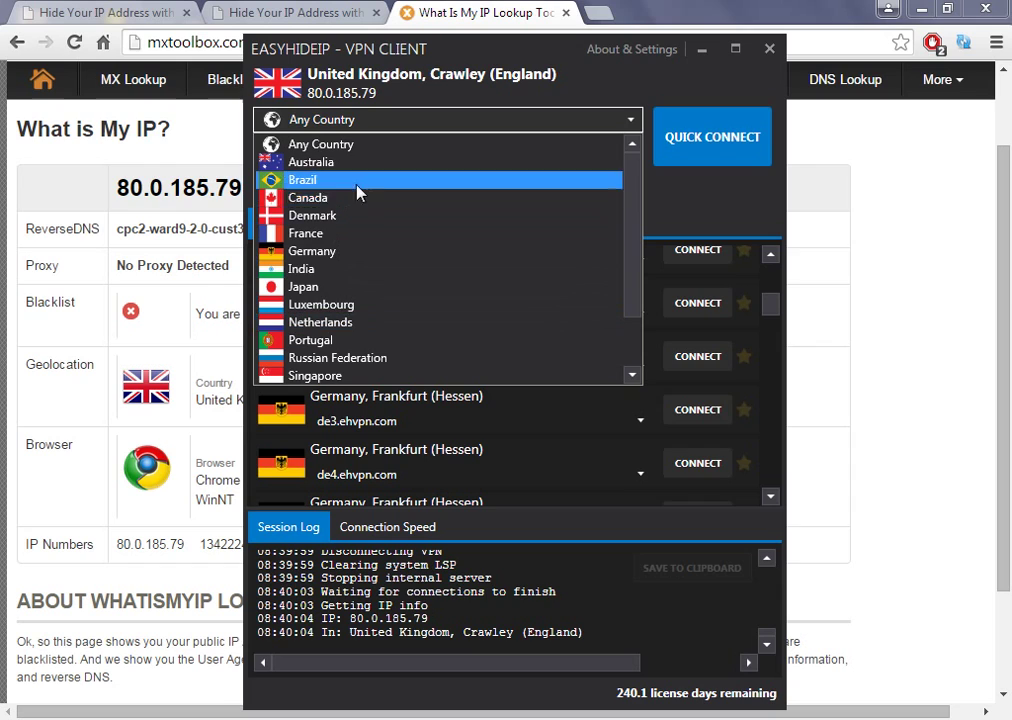
pyautogui.click(339, 252)
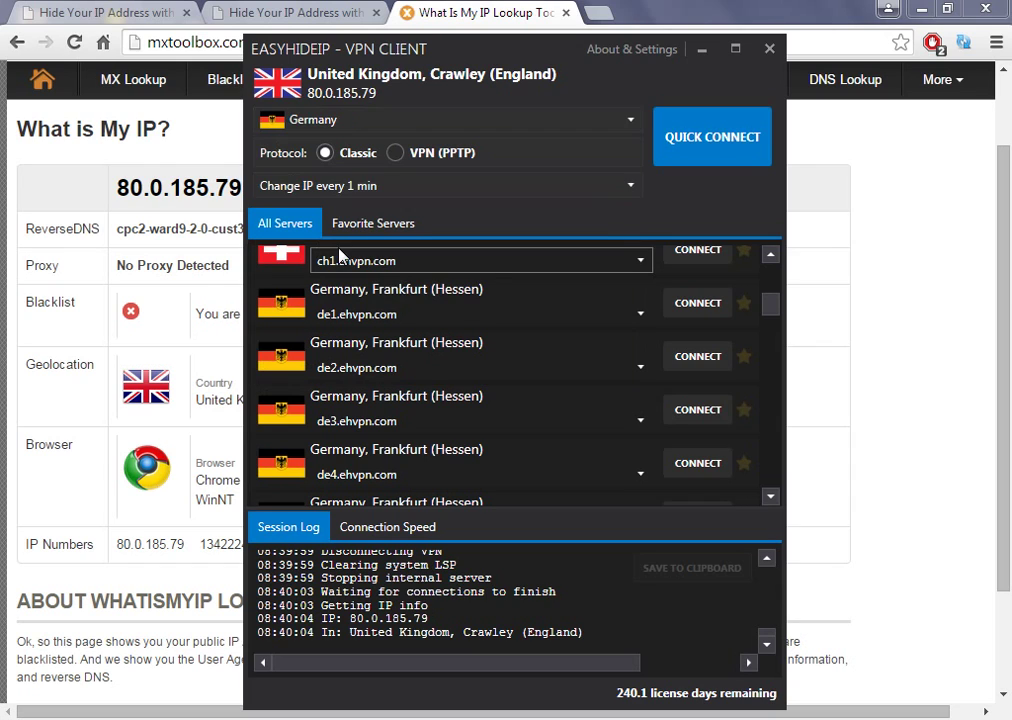
pyautogui.click(709, 147)
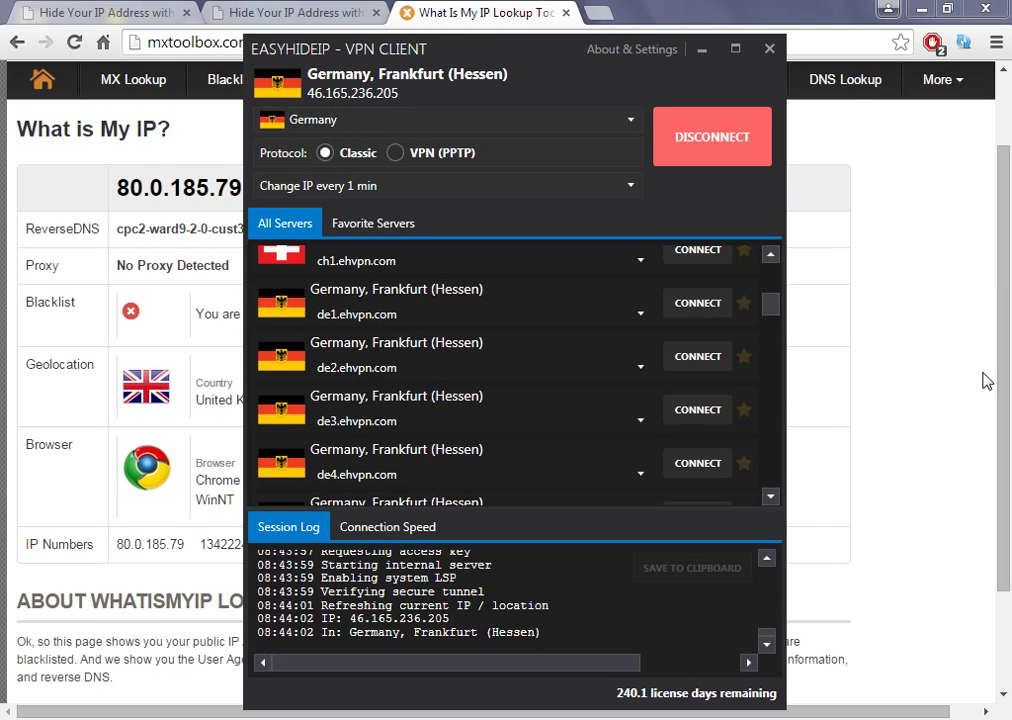
# Hide the VPN client and reload MxToolbox to show German IP 46.165.236.205
pyautogui.click(947, 383)
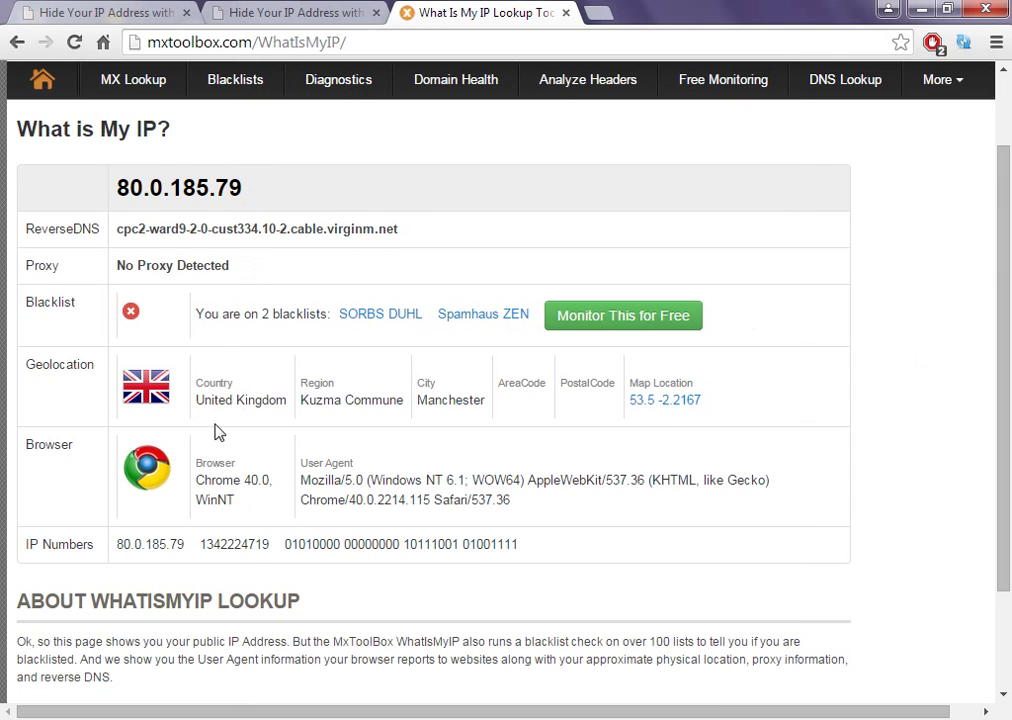
pyautogui.scroll(-1, 243, 425)
pyautogui.scroll(1, 244, 423)
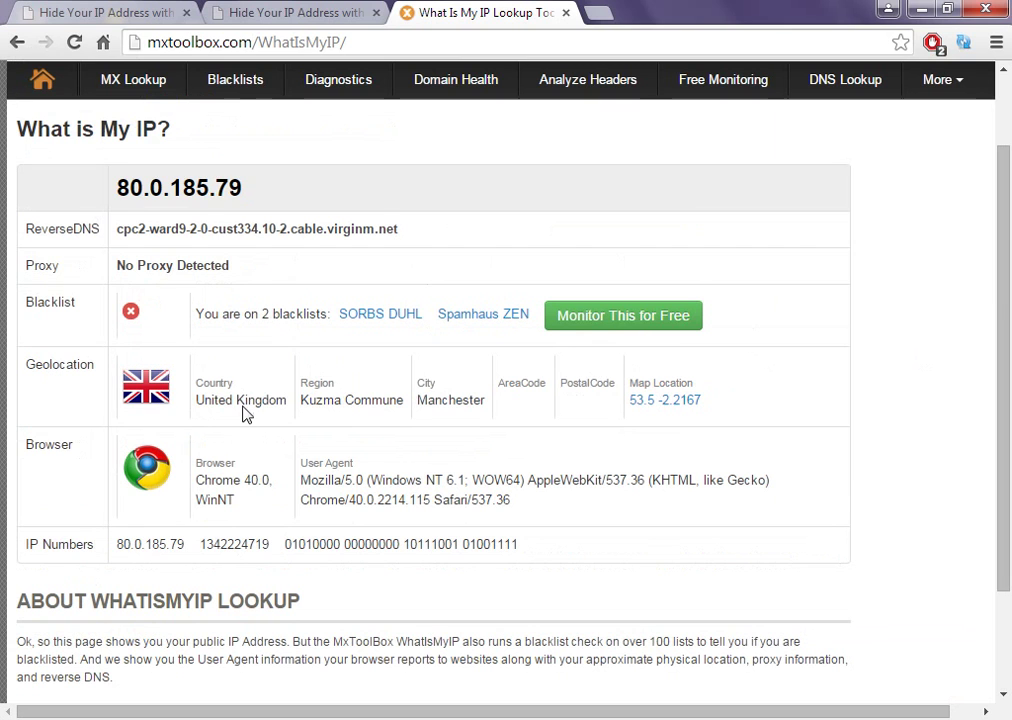
pyautogui.moveTo(243, 407); pyautogui.dragTo(412, 409)
pyautogui.moveTo(484, 400); pyautogui.dragTo(415, 405)
pyautogui.moveTo(488, 411); pyautogui.dragTo(416, 404)
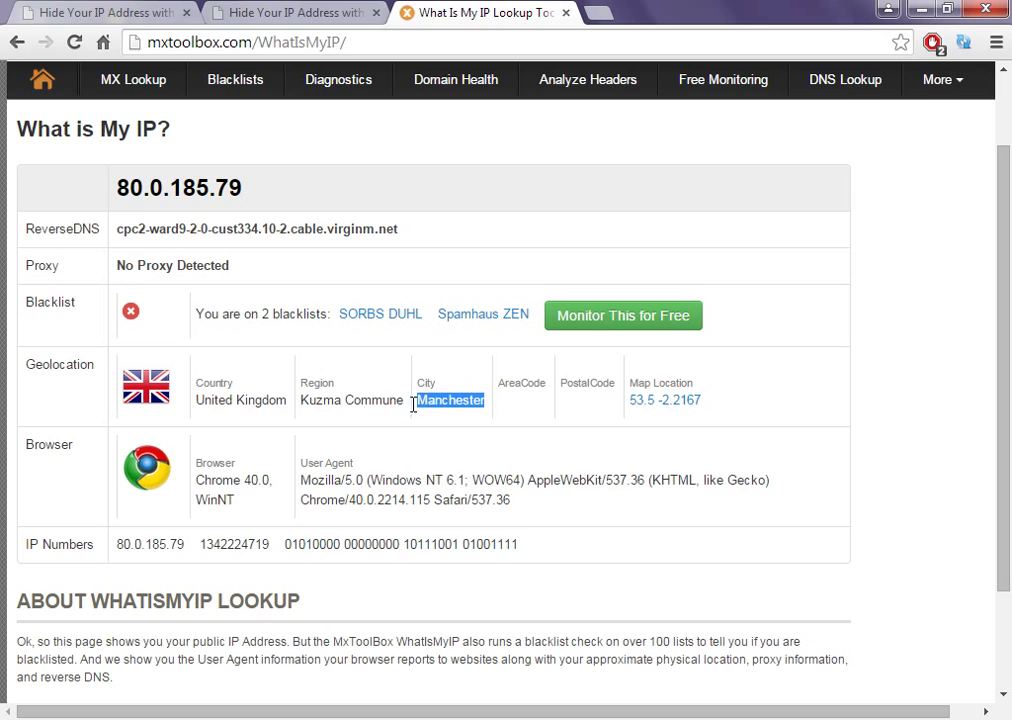
pyautogui.click(74, 55)
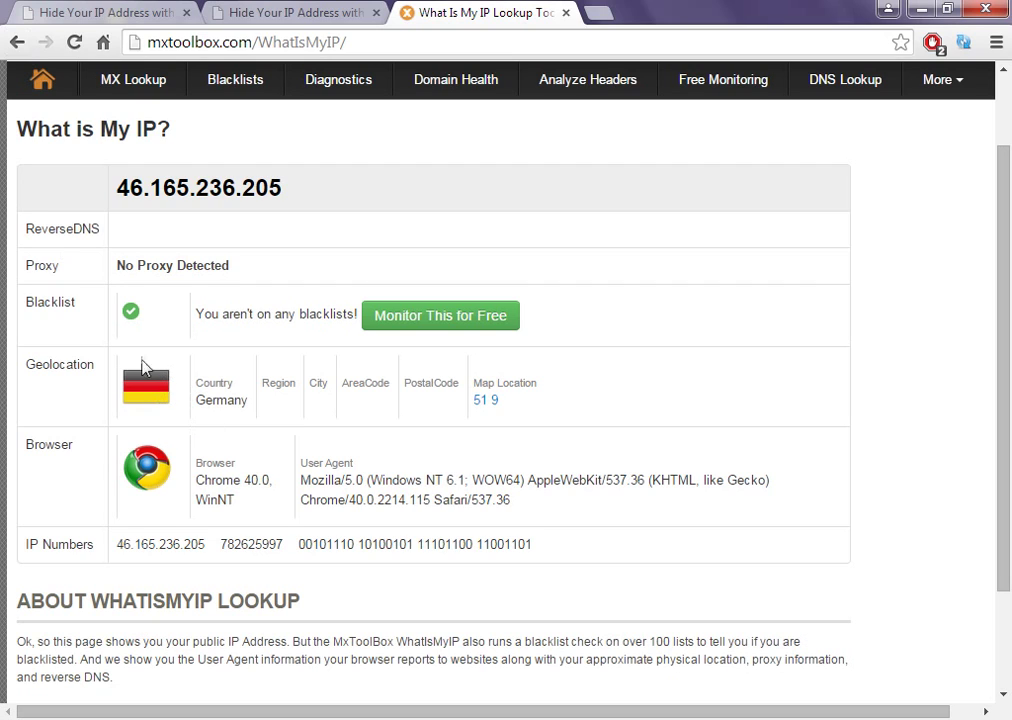
# Return to the 'my ip address' Google results and check the IP on whatsmyip.org
pyautogui.rightClick(17, 42)
pyautogui.click(40, 70)
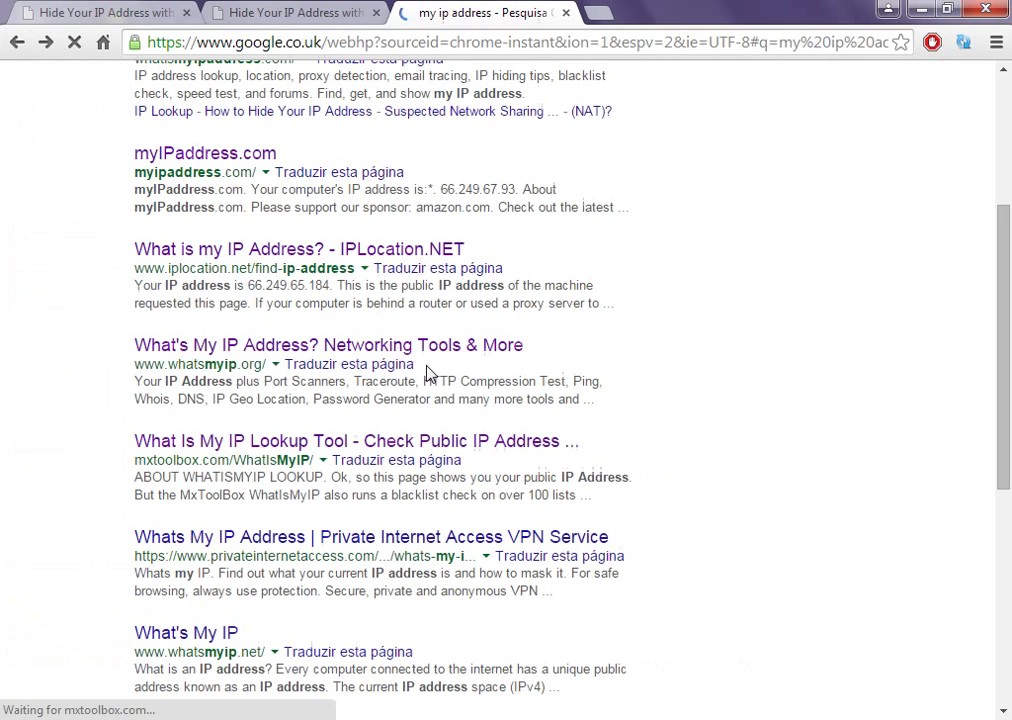
pyautogui.click(362, 348)
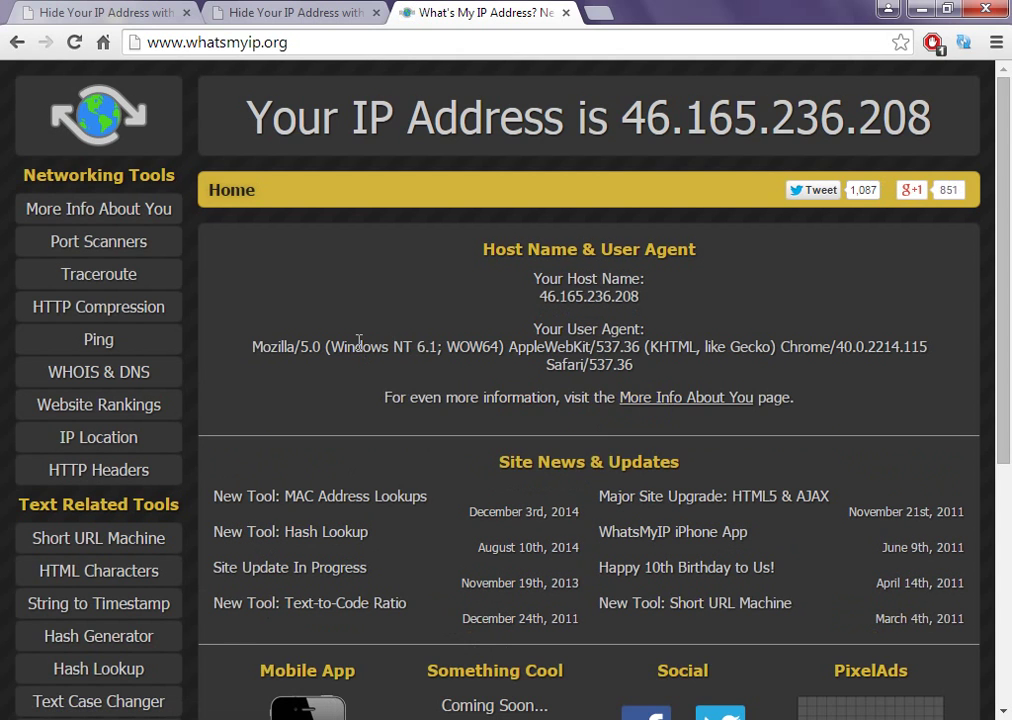
pyautogui.scroll(-1, 358, 342)
pyautogui.scroll(-1, 357, 345)
pyautogui.scroll(-2, 358, 348)
pyautogui.scroll(4, 360, 350)
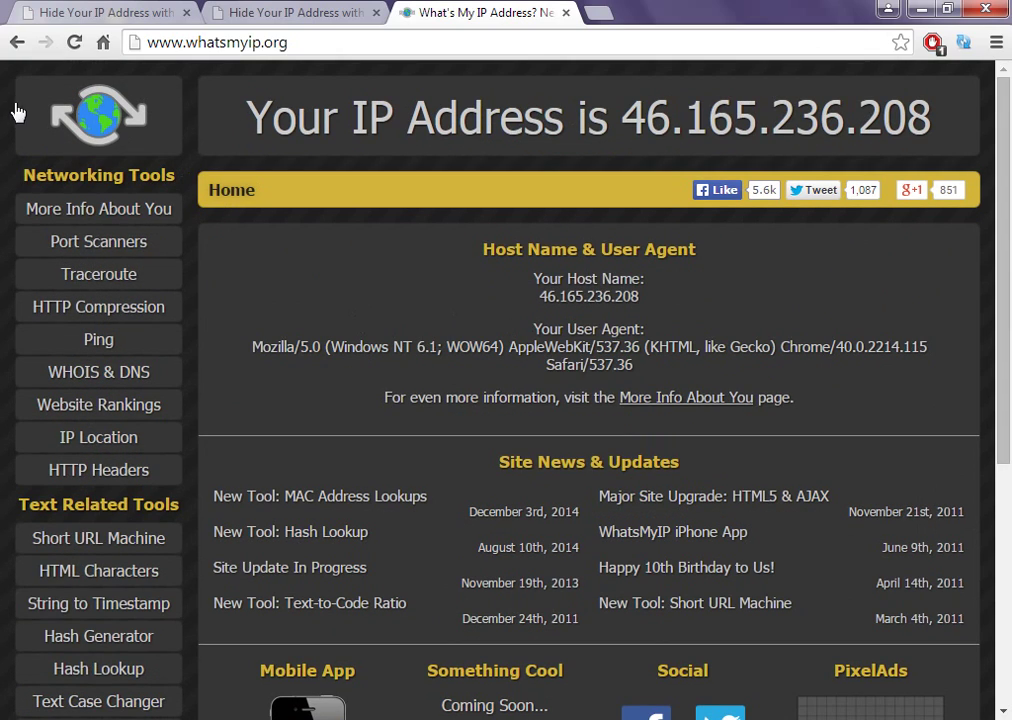
# Check myIPaddress.com, then open whatismyip.com showing 46.165.236.208 in Frankfurt
pyautogui.click(17, 42)
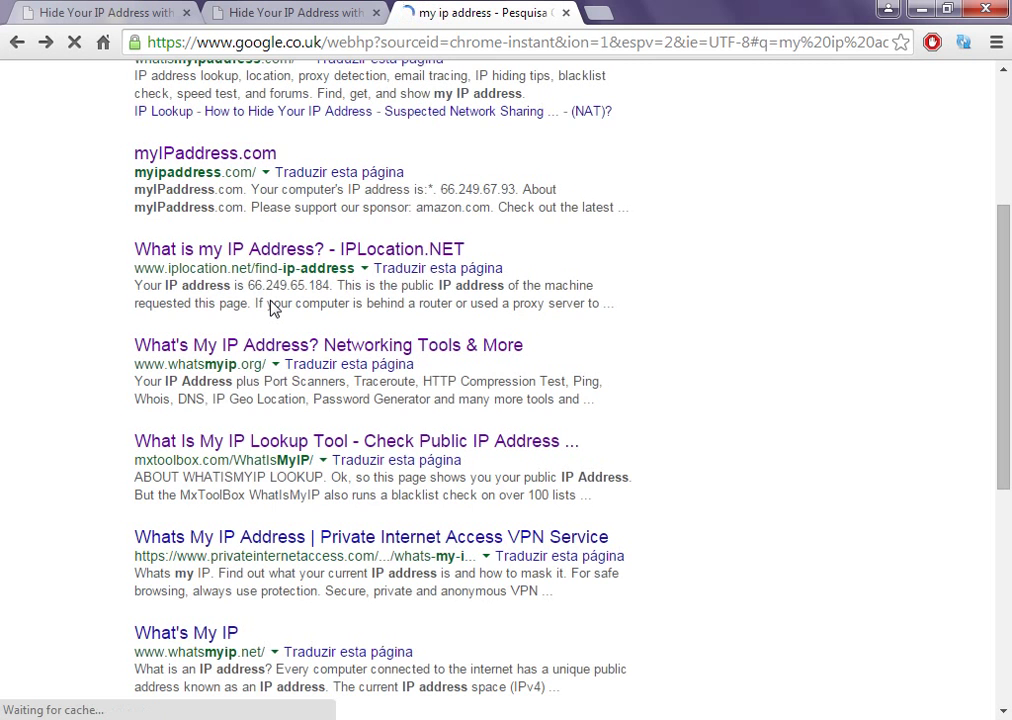
pyautogui.scroll(2, 280, 292)
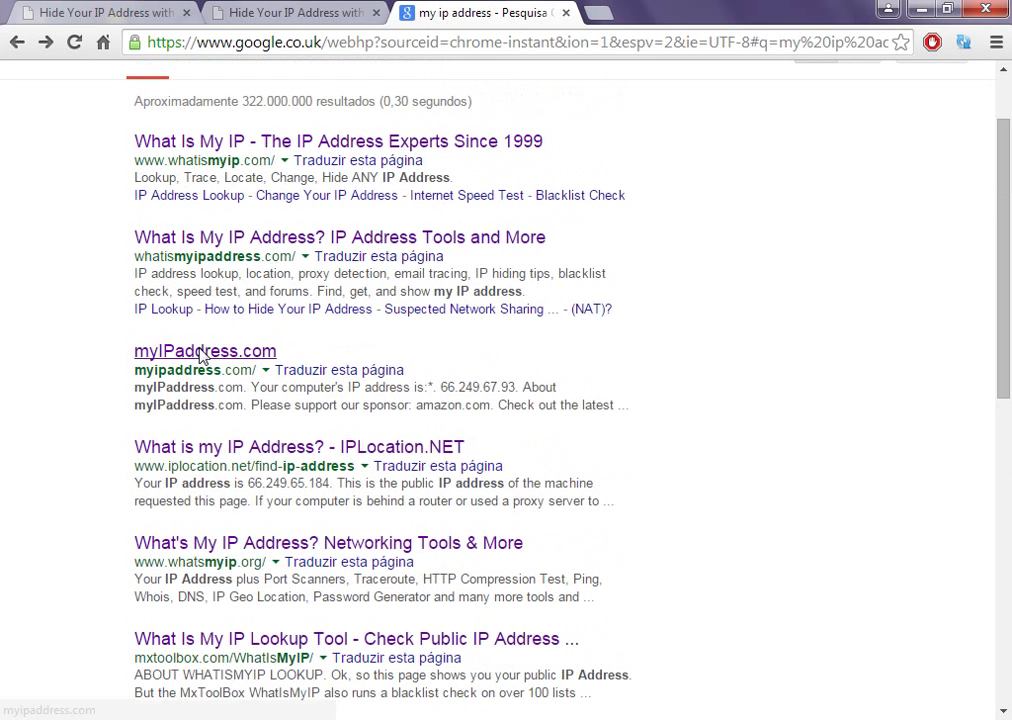
pyautogui.click(203, 354)
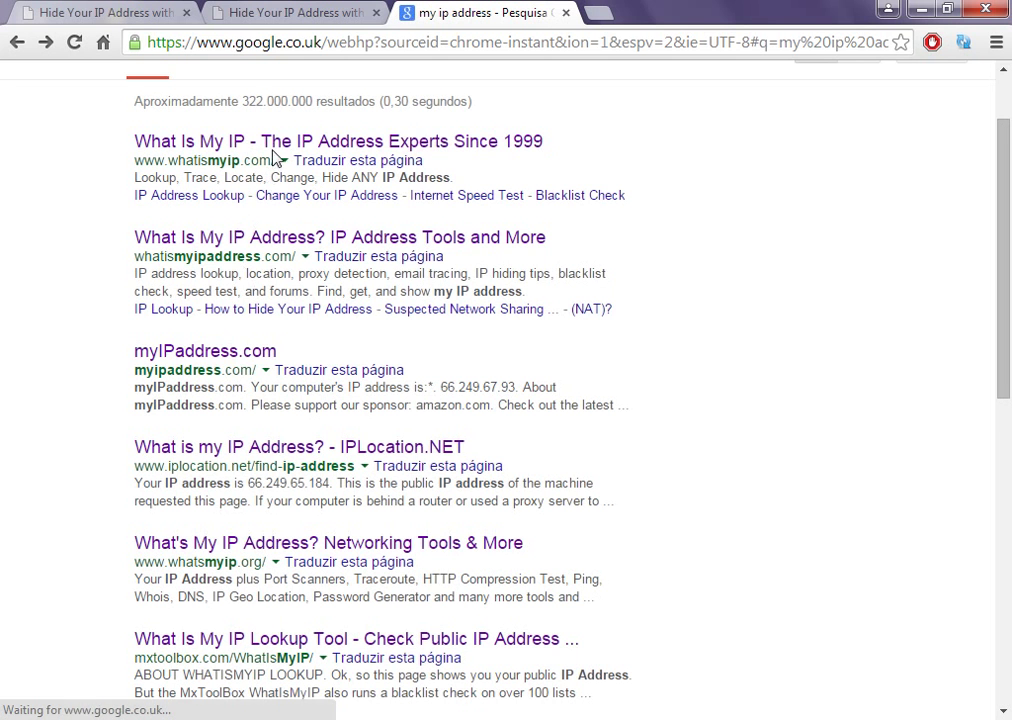
pyautogui.click(276, 145)
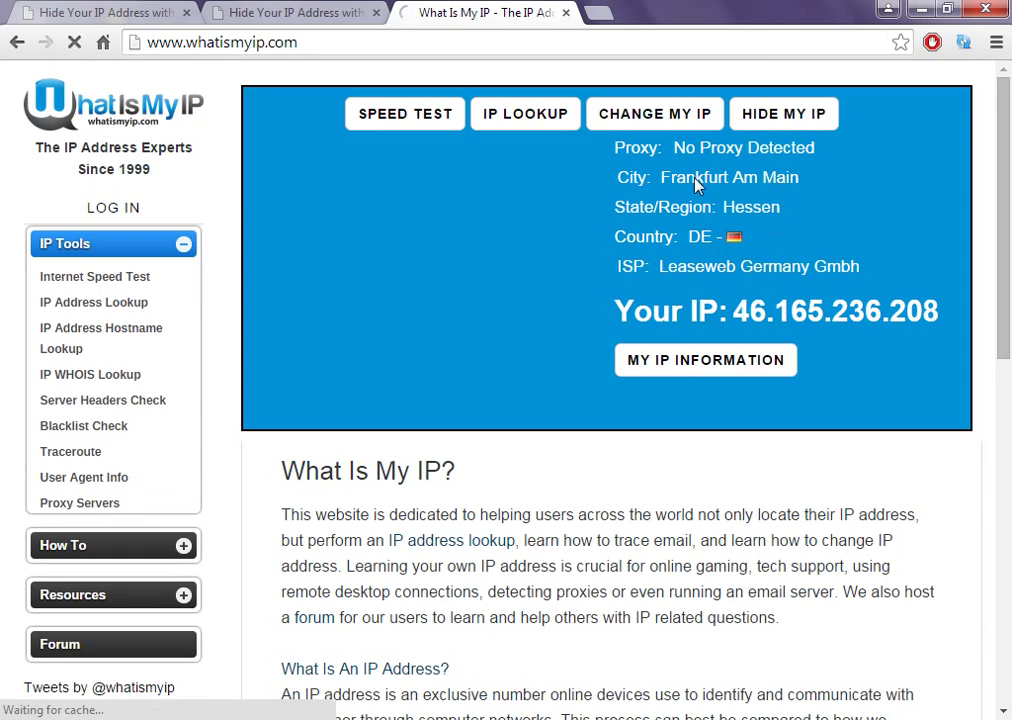
# Point out Frankfurt on WhatIsMyIP.com, then switch back to the EasyHideIP client
pyautogui.doubleClick(697, 180)
pyautogui.click(515, 244)
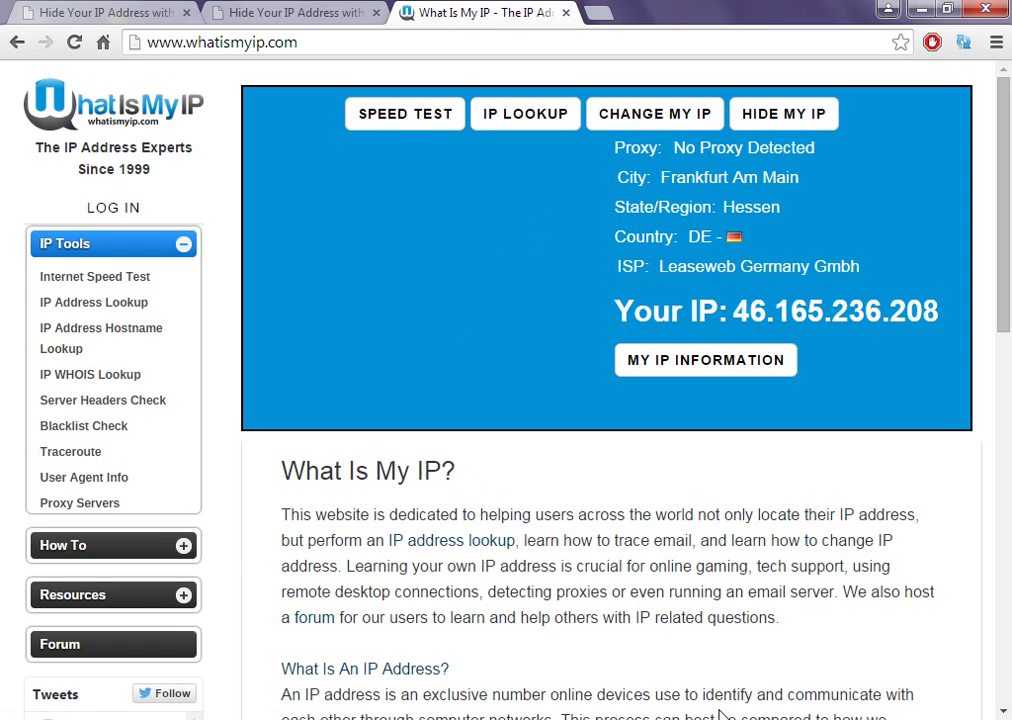
pyautogui.hotkey('alt', 'Tab')
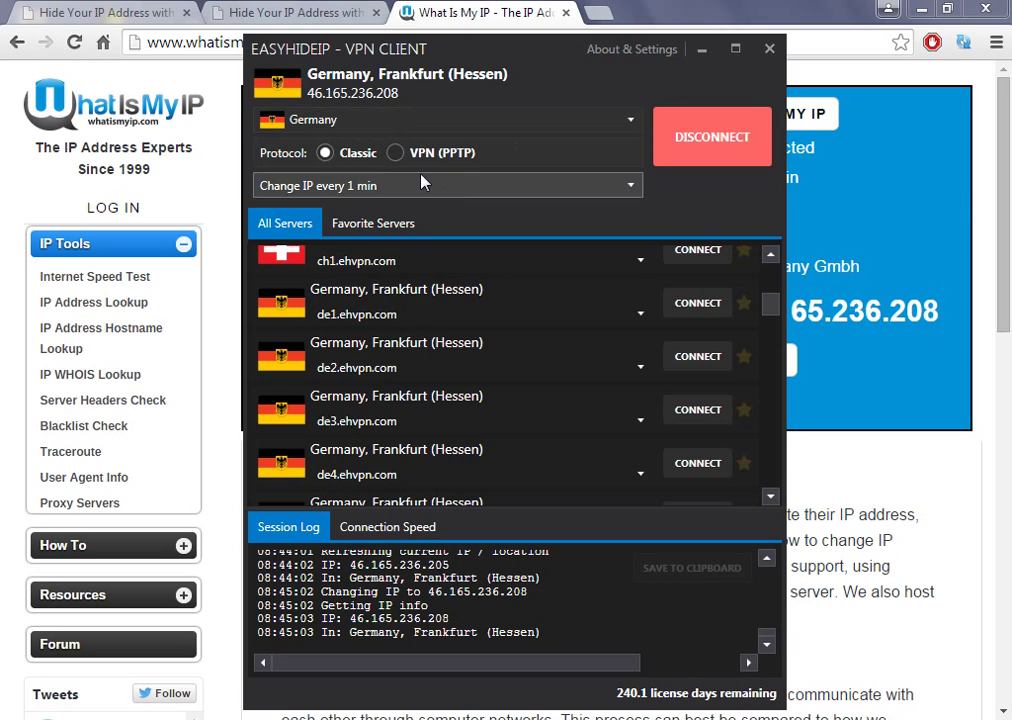
# Hide the EasyHideIP client to bring WhatIsMyIP.com with 46.165.236.208 back in front
pyautogui.click(942, 214)
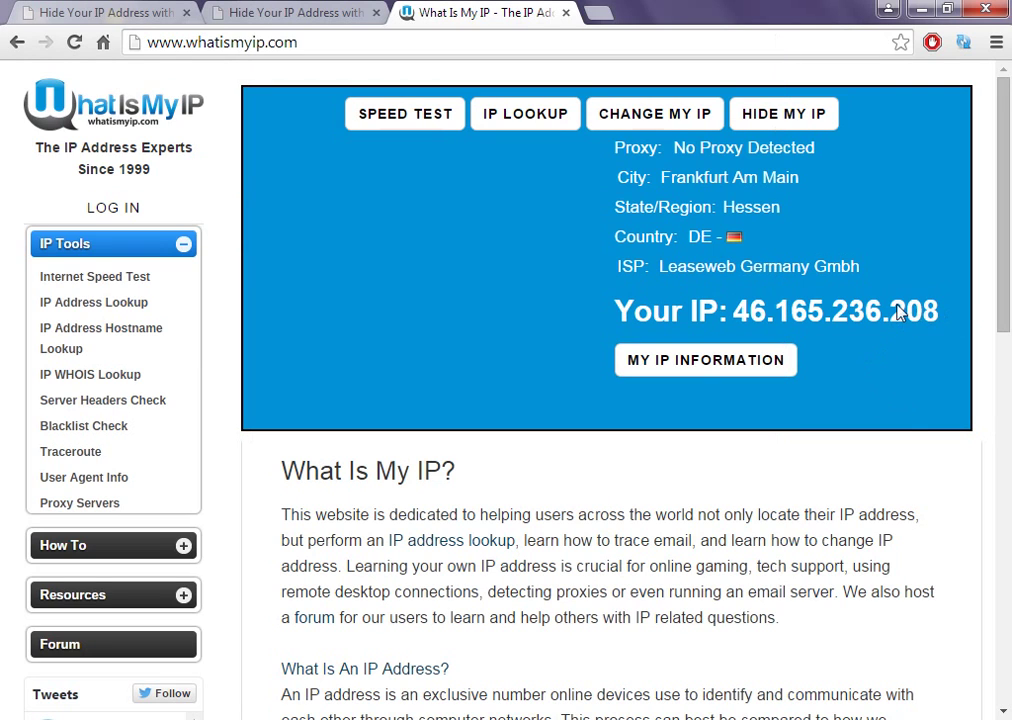
# Reload WhatIsMyIP.com to see the new IP 46.165.236.205, then reopen the EasyHideIP client
pyautogui.moveTo(924, 316)
pyautogui.mouseDown()
pyautogui.moveTo(698, 271)
pyautogui.moveTo(243, 212)
pyautogui.mouseUp()
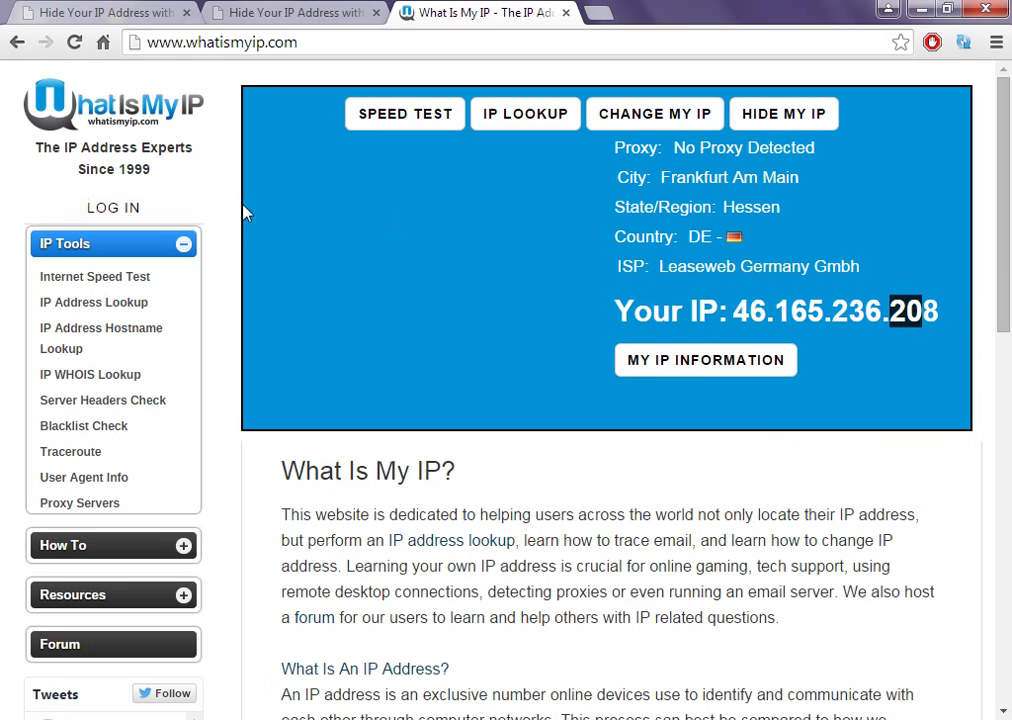
pyautogui.click(74, 42)
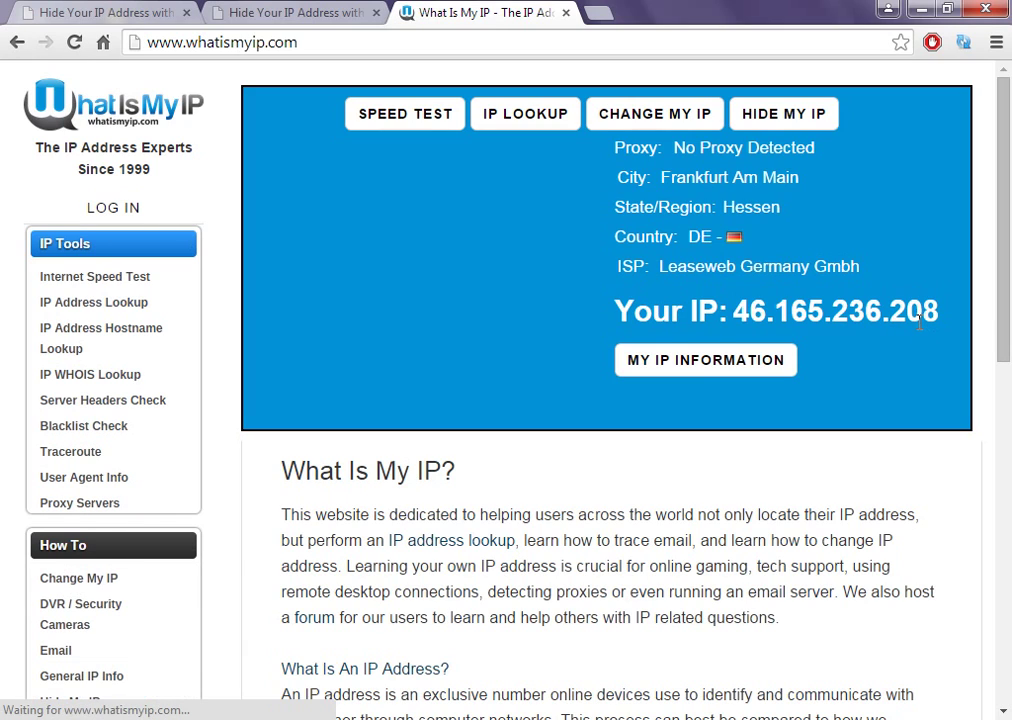
pyautogui.click(74, 42)
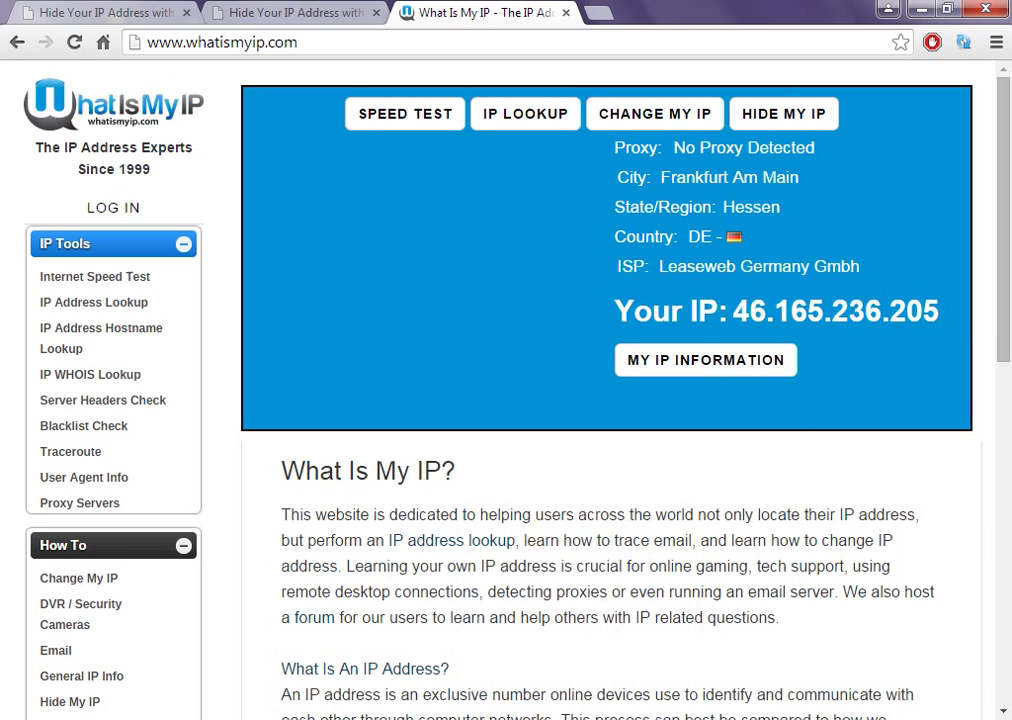
pyautogui.click(590, 716)
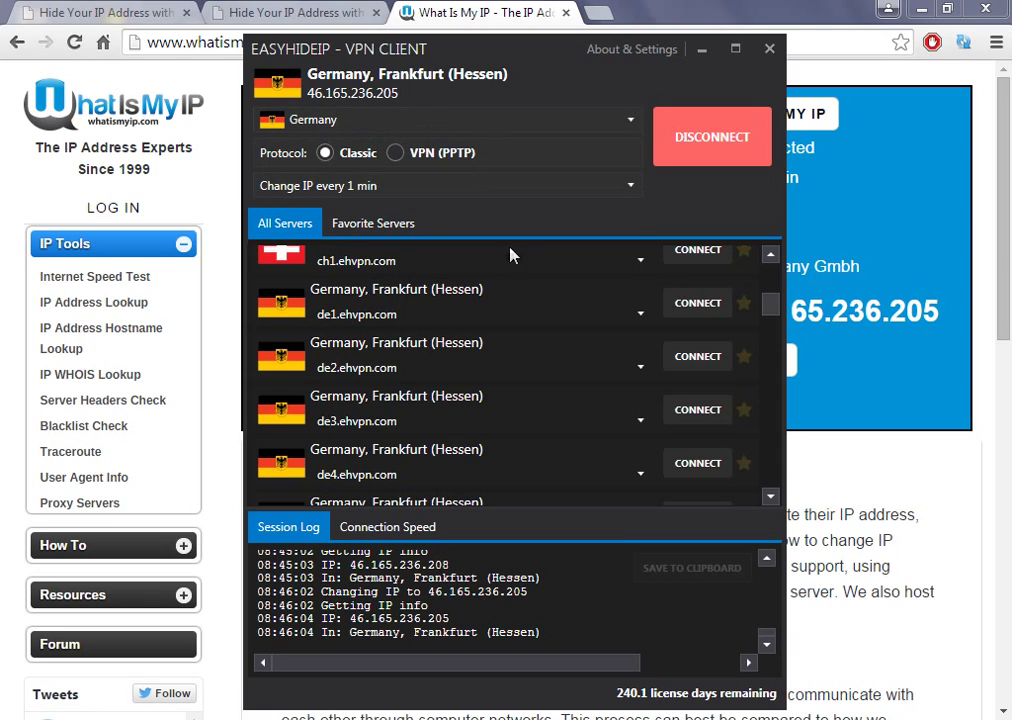
# Scroll through the EasyHideIP server list and minimise the client
pyautogui.moveTo(772, 305)
pyautogui.mouseDown()
pyautogui.moveTo(776, 352)
pyautogui.moveTo(768, 270)
pyautogui.mouseUp()
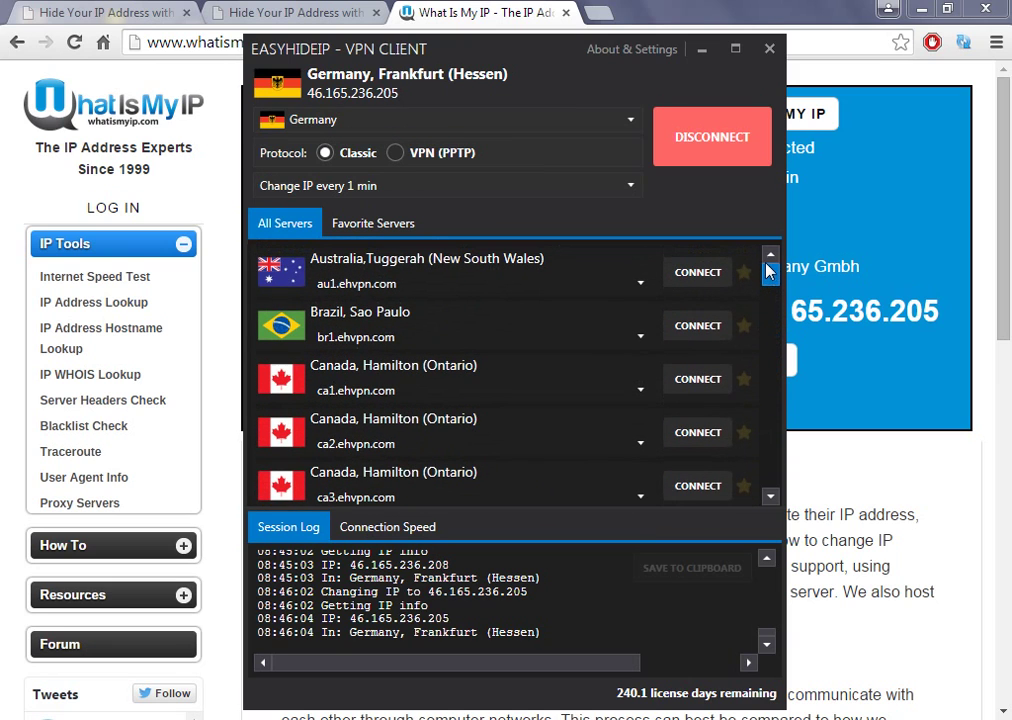
pyautogui.click(963, 401)
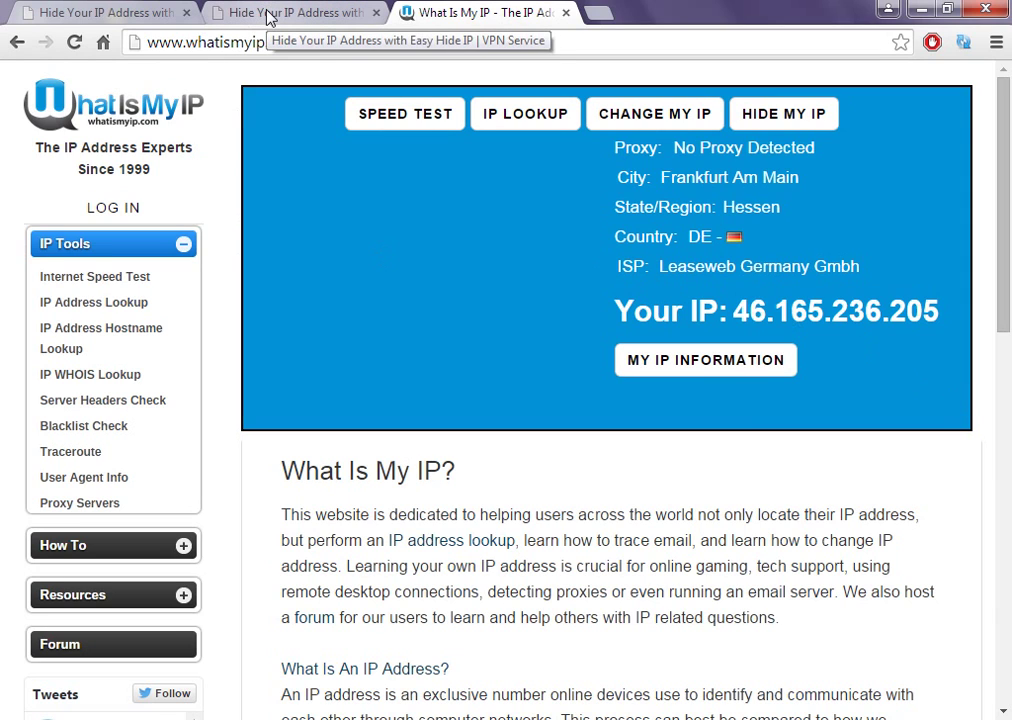
# Switch to the Easy-Hide-IP purchase page and scroll to the $4.95 monthly and $29.95 yearly plans
pyautogui.click(106, 12)
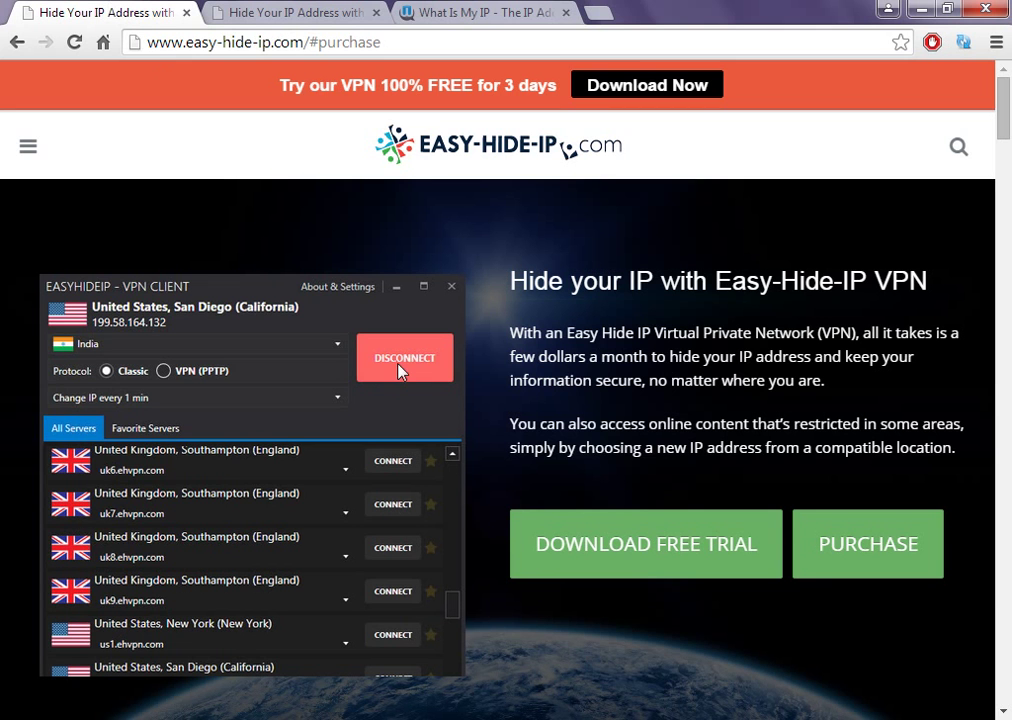
pyautogui.scroll(-3, 596, 454)
pyautogui.scroll(-3, 596, 454)
pyautogui.scroll(-3, 596, 454)
pyautogui.scroll(-2, 596, 454)
pyautogui.scroll(2, 596, 454)
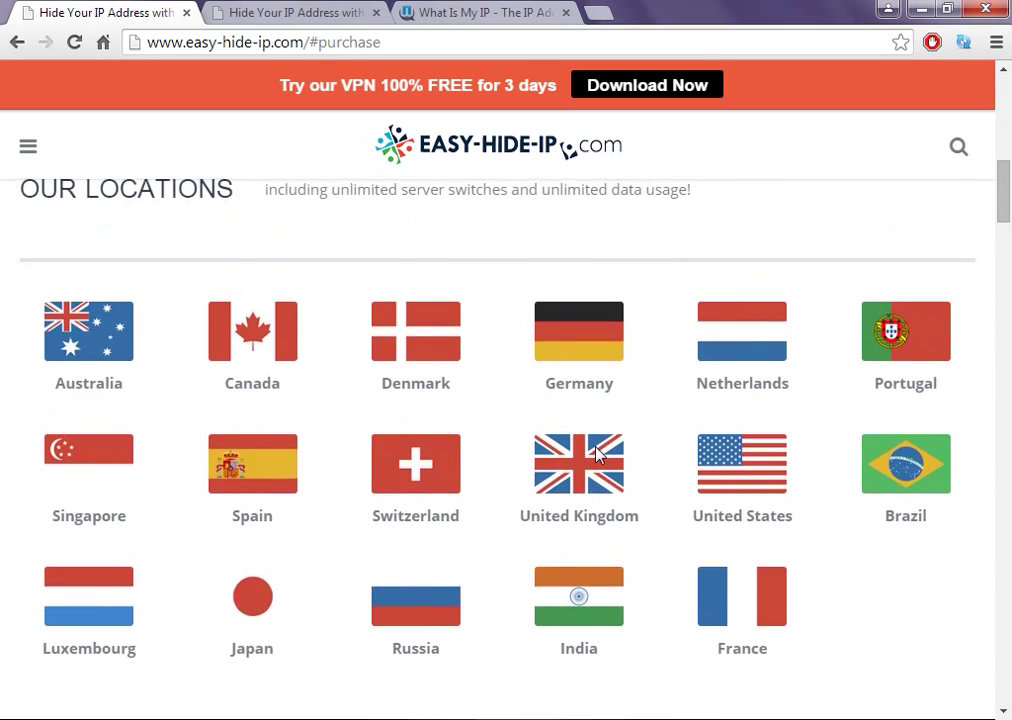
pyautogui.scroll(-3, 596, 454)
pyautogui.scroll(-1, 596, 454)
pyautogui.scroll(-3, 596, 454)
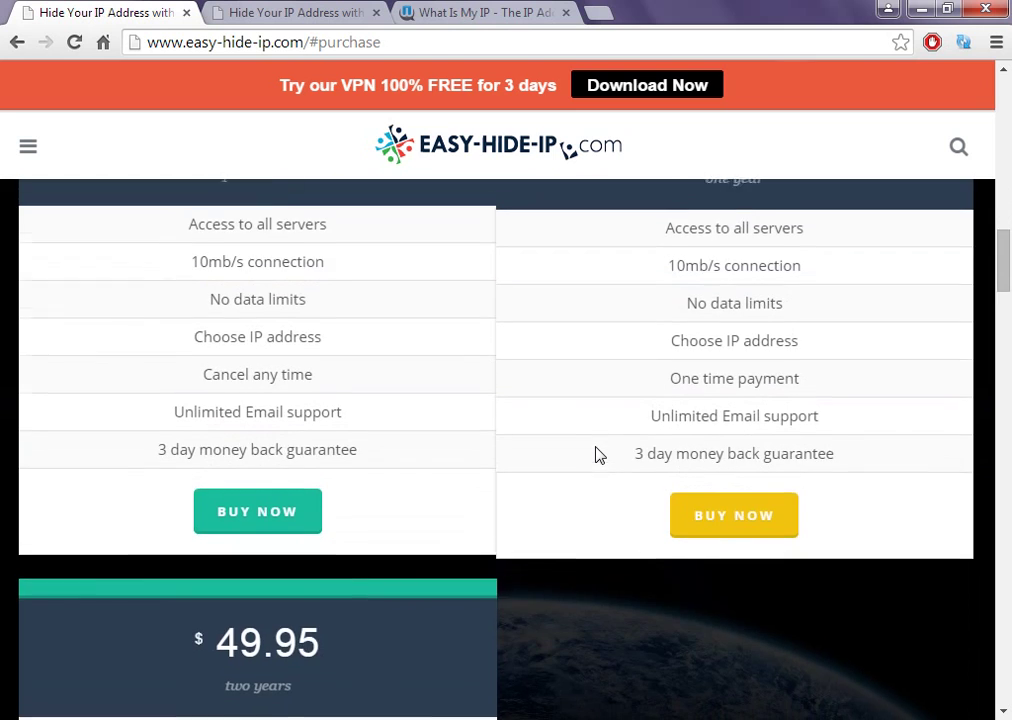
pyautogui.scroll(2, 598, 452)
pyautogui.scroll(3, 598, 452)
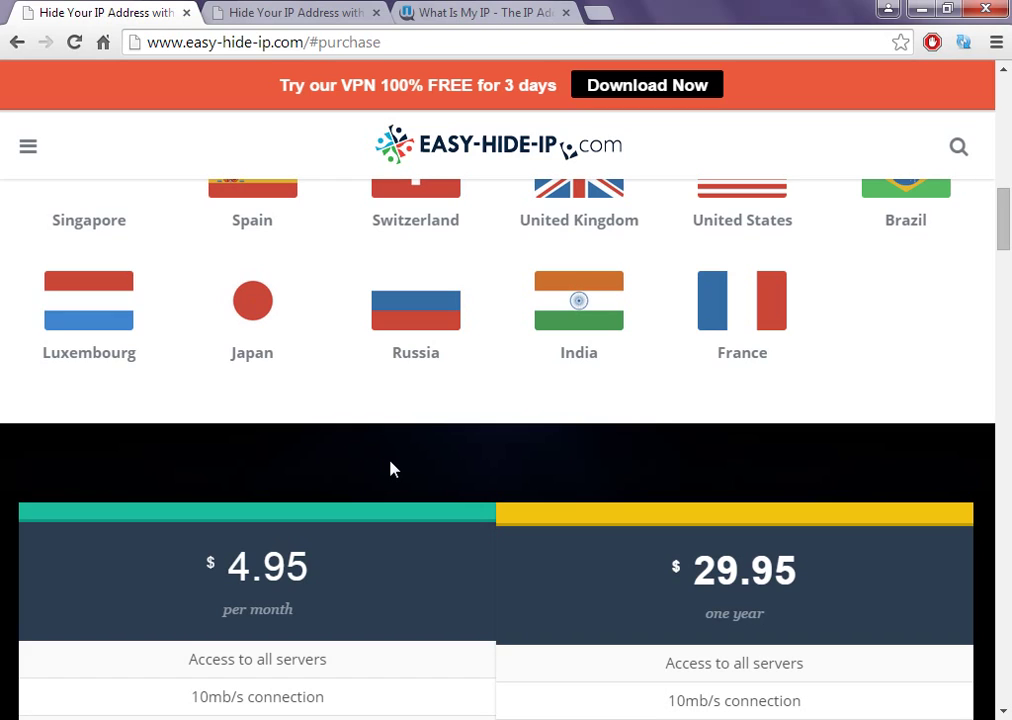
pyautogui.scroll(1, 391, 470)
pyautogui.scroll(1, 391, 470)
pyautogui.scroll(-1, 391, 470)
pyautogui.scroll(1, 391, 470)
pyautogui.scroll(-3, 391, 470)
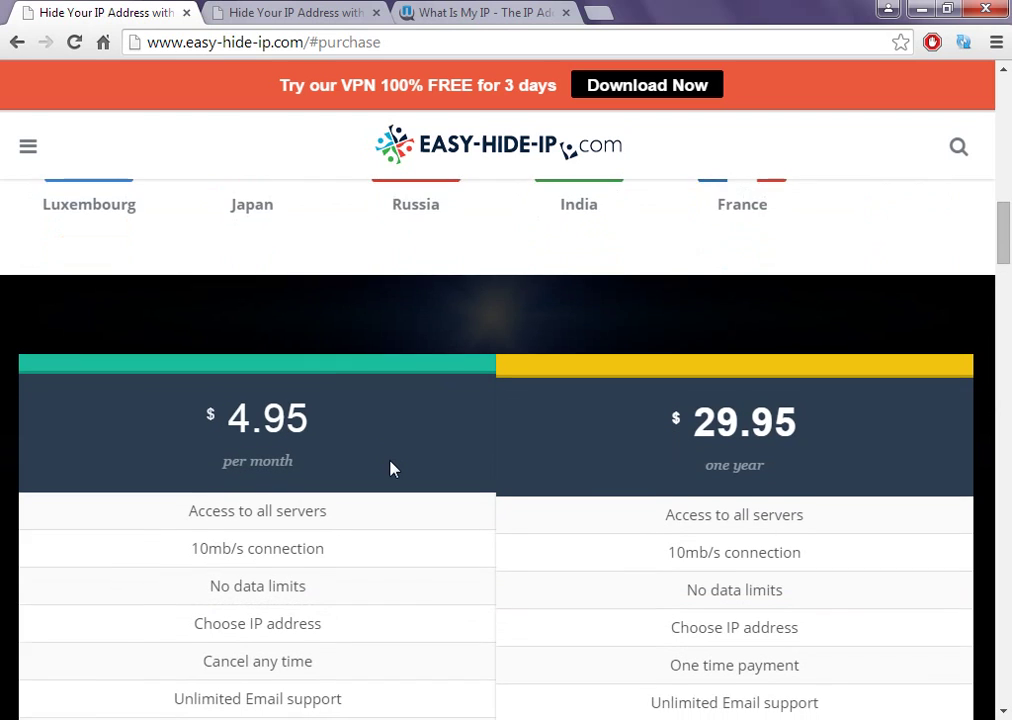
pyautogui.scroll(-1, 391, 470)
pyautogui.scroll(-1, 391, 470)
pyautogui.scroll(1, 391, 470)
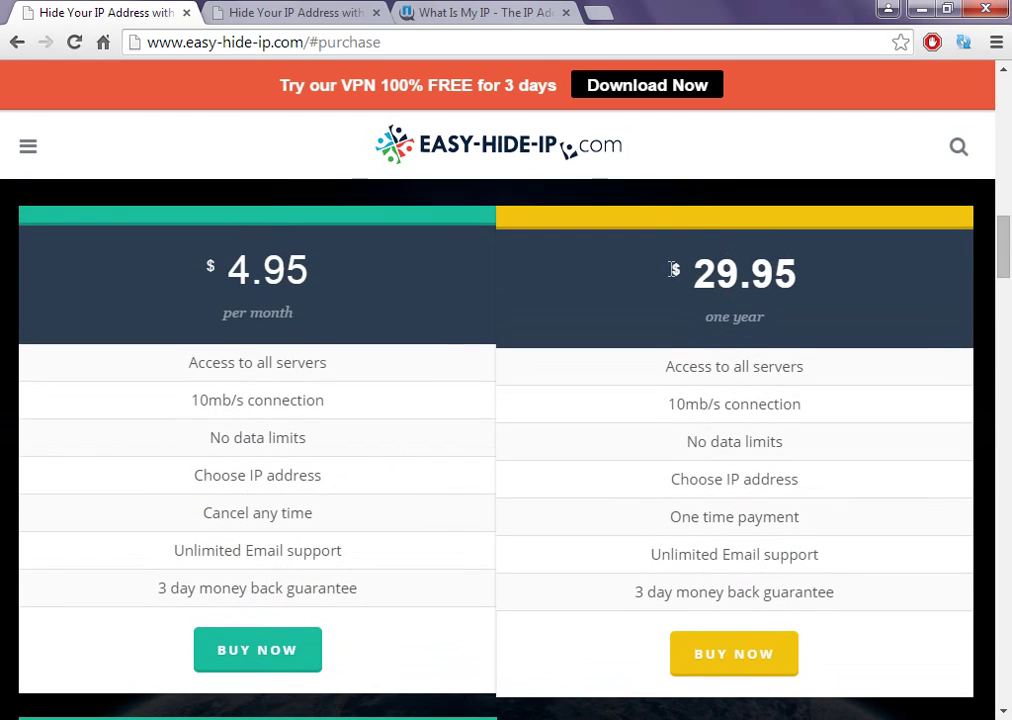
# Highlight the $29.95 yearly plan price several times
pyautogui.moveTo(673, 269); pyautogui.dragTo(805, 272)
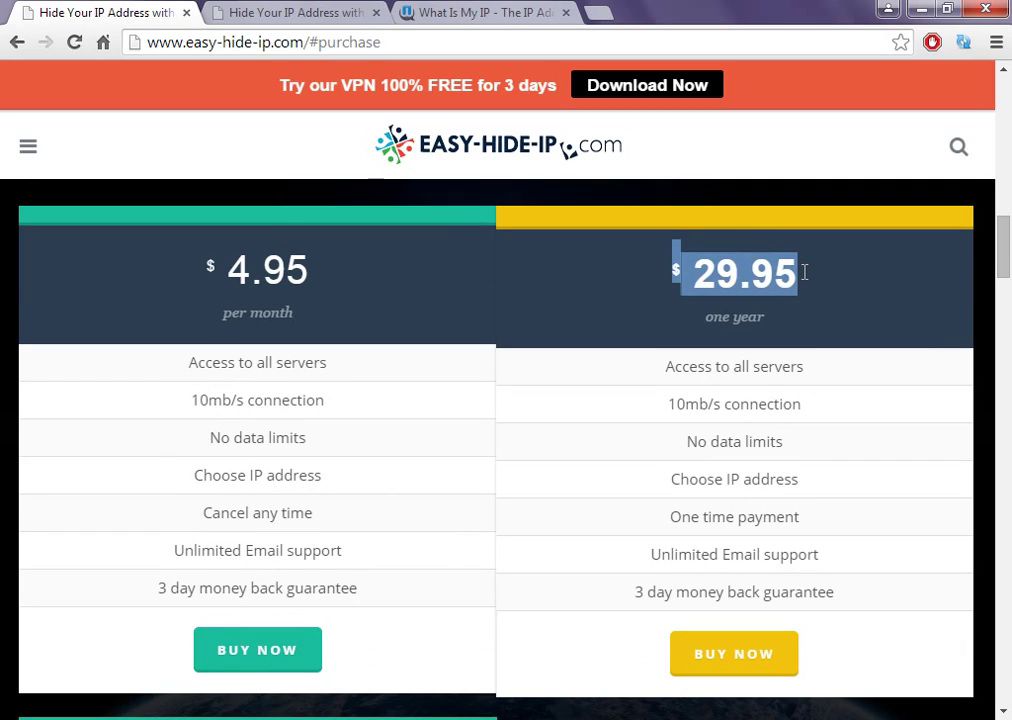
pyautogui.click(658, 277)
pyautogui.moveTo(684, 274); pyautogui.dragTo(807, 273)
pyautogui.click(680, 282)
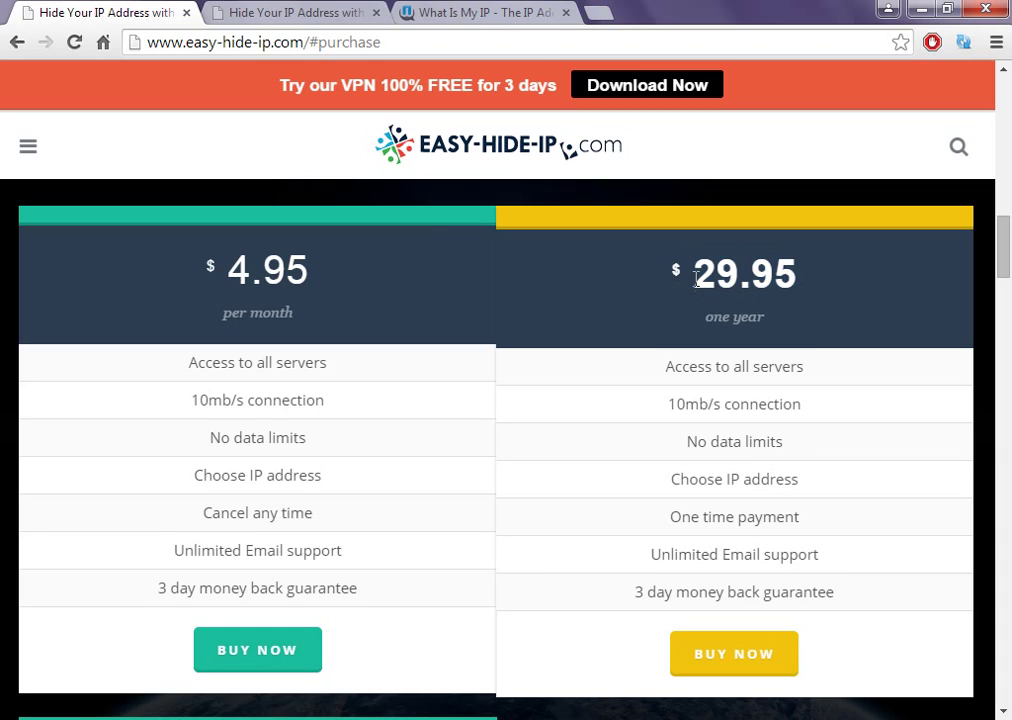
pyautogui.moveTo(697, 280); pyautogui.dragTo(805, 279)
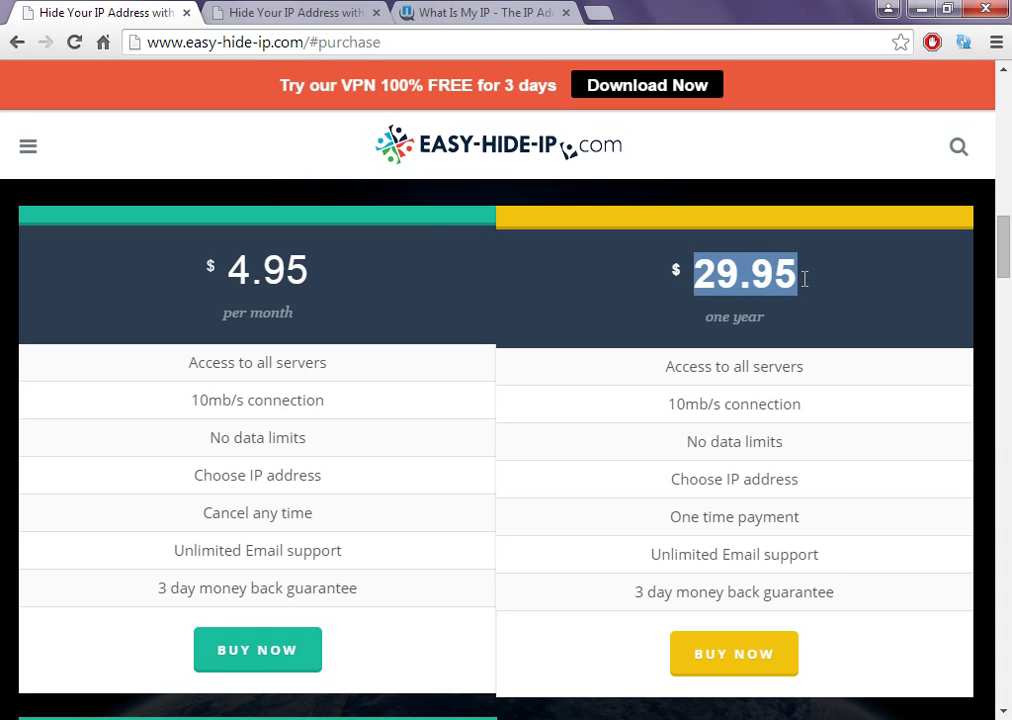
pyautogui.click(709, 304)
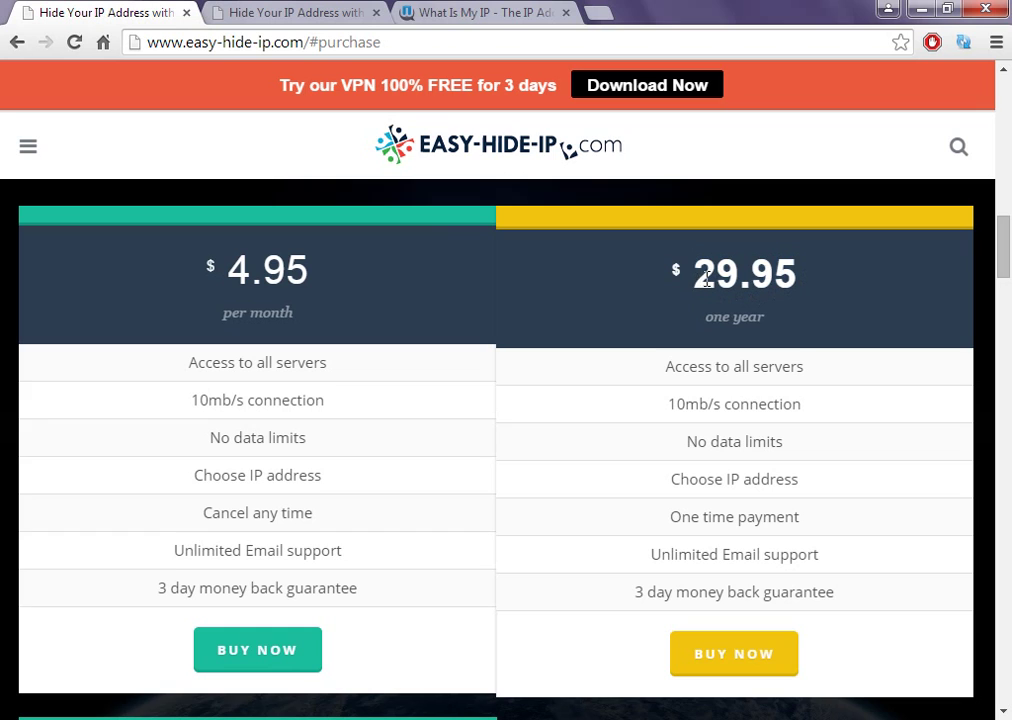
pyautogui.moveTo(695, 282); pyautogui.dragTo(808, 278)
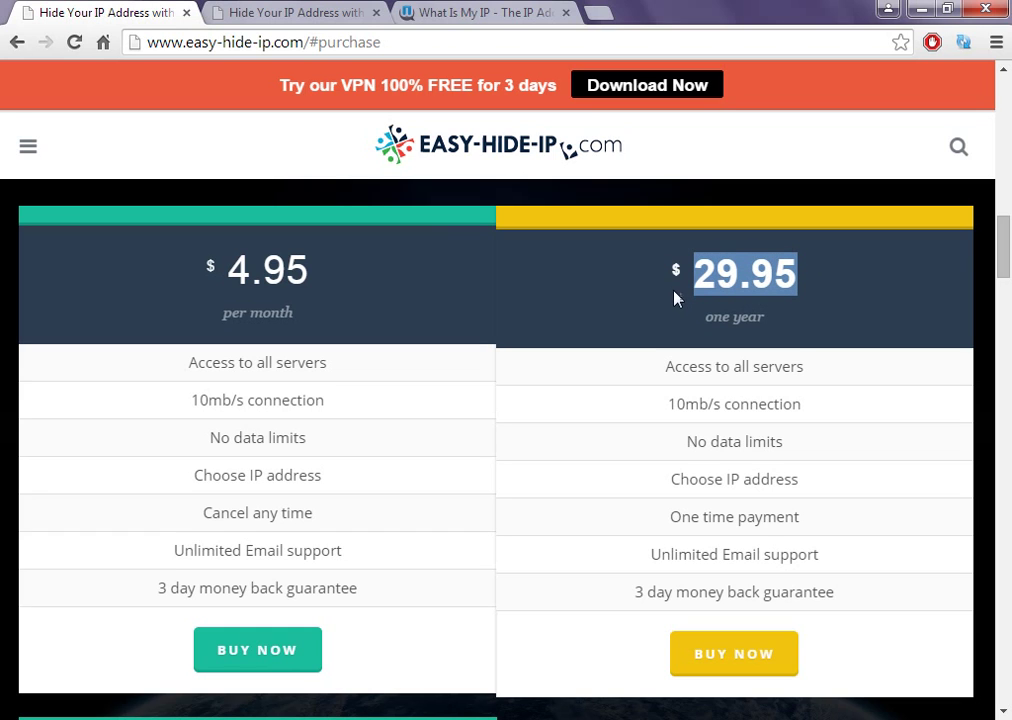
# Scroll down to the $49.95 two-year plan and back up to the other plans
pyautogui.scroll(-1, 662, 294)
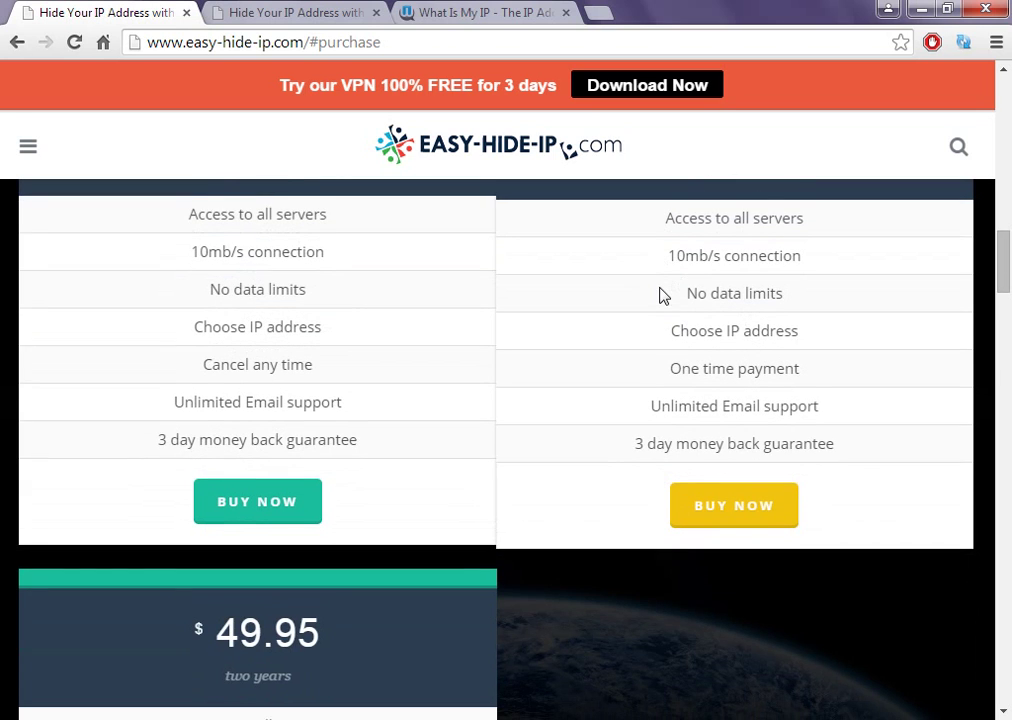
pyautogui.scroll(1, 620, 296)
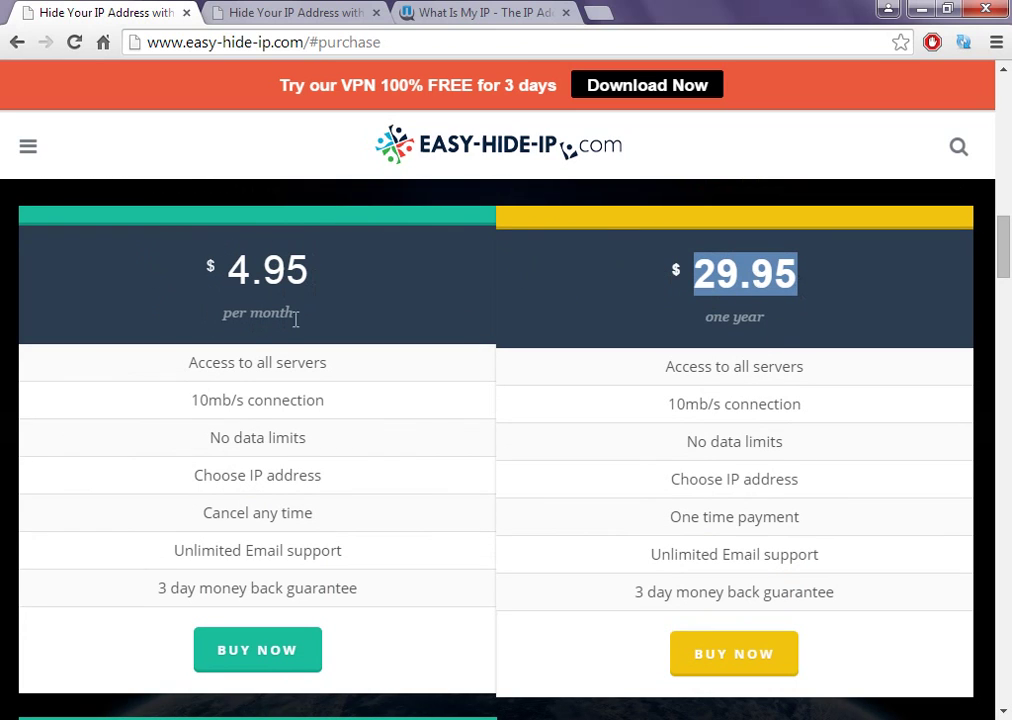
pyautogui.scroll(-1, 225, 312)
pyautogui.scroll(-1, 220, 310)
pyautogui.scroll(-1, 260, 360)
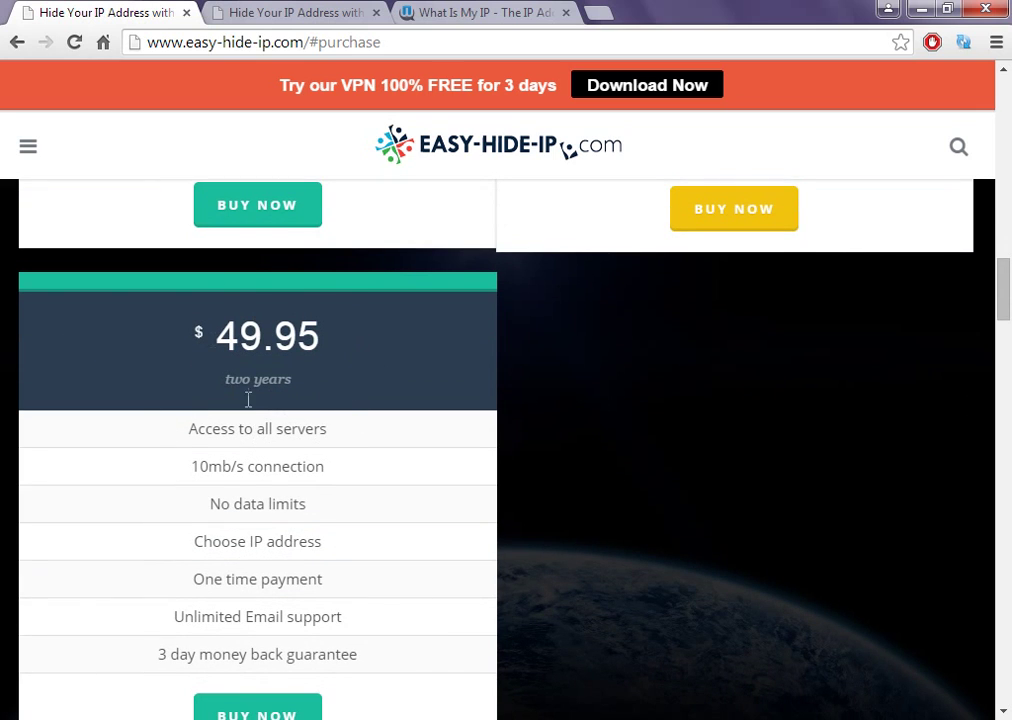
pyautogui.scroll(2, 230, 430)
pyautogui.scroll(2, 231, 431)
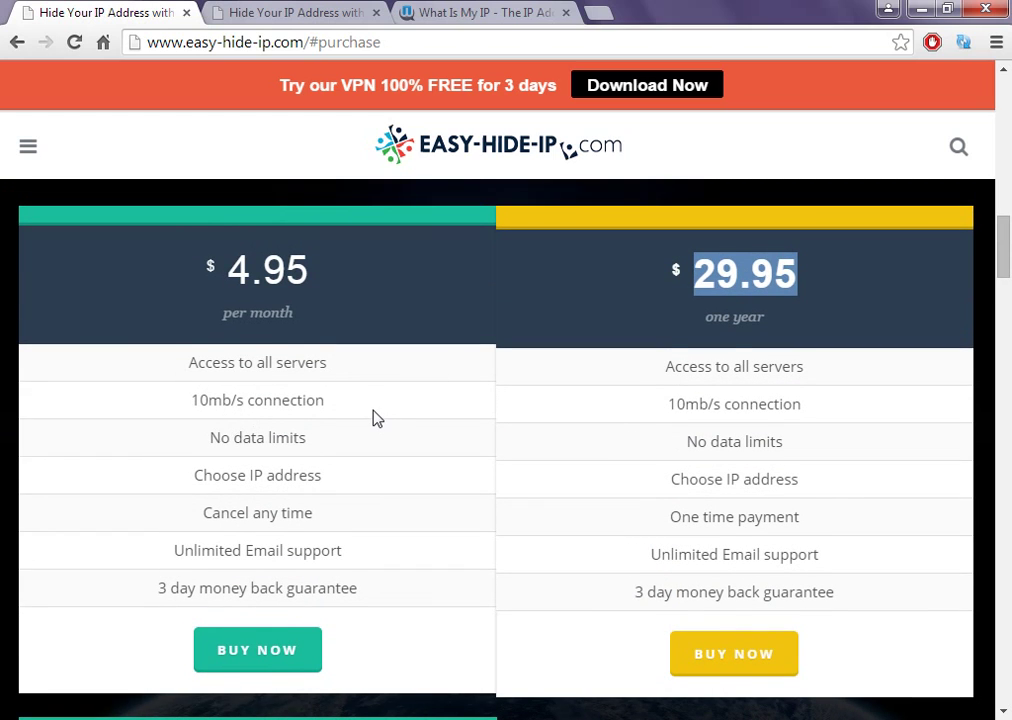
pyautogui.scroll(-1, 375, 418)
pyautogui.scroll(1, 375, 418)
pyautogui.scroll(-1, 375, 418)
pyautogui.scroll(-1, 375, 418)
pyautogui.scroll(-1, 375, 418)
pyautogui.scroll(2, 375, 418)
pyautogui.scroll(1, 375, 418)
# Set the client's IP change interval to 'Never change IP', then bring back the $29.95 pricing page
pyautogui.click(576, 610)
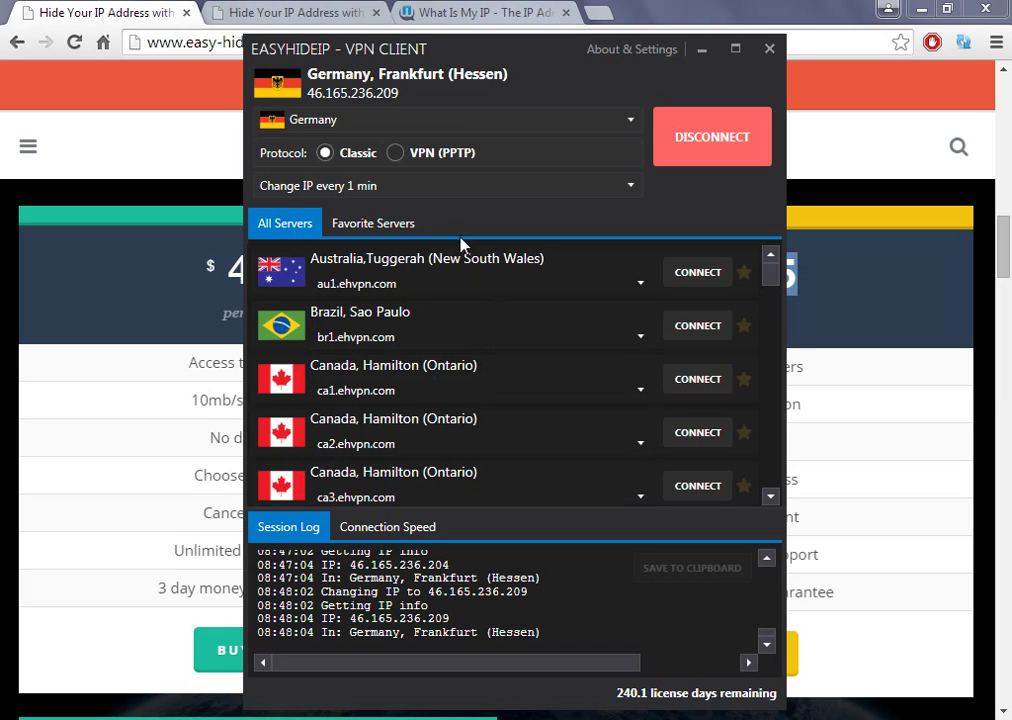
pyautogui.click(415, 187)
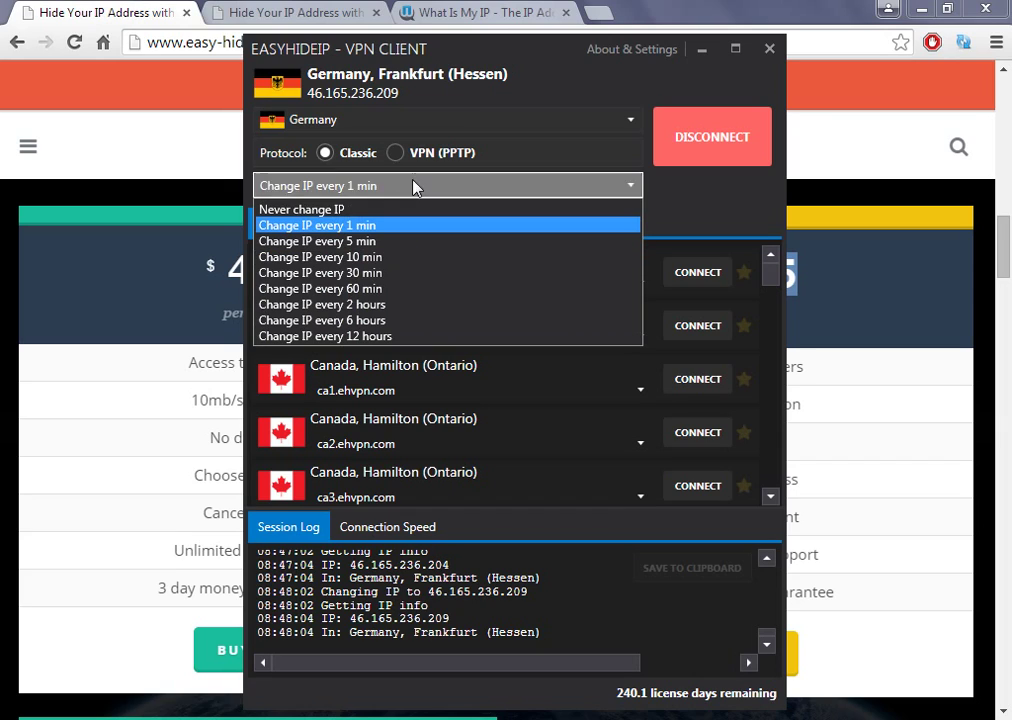
pyautogui.click(415, 187)
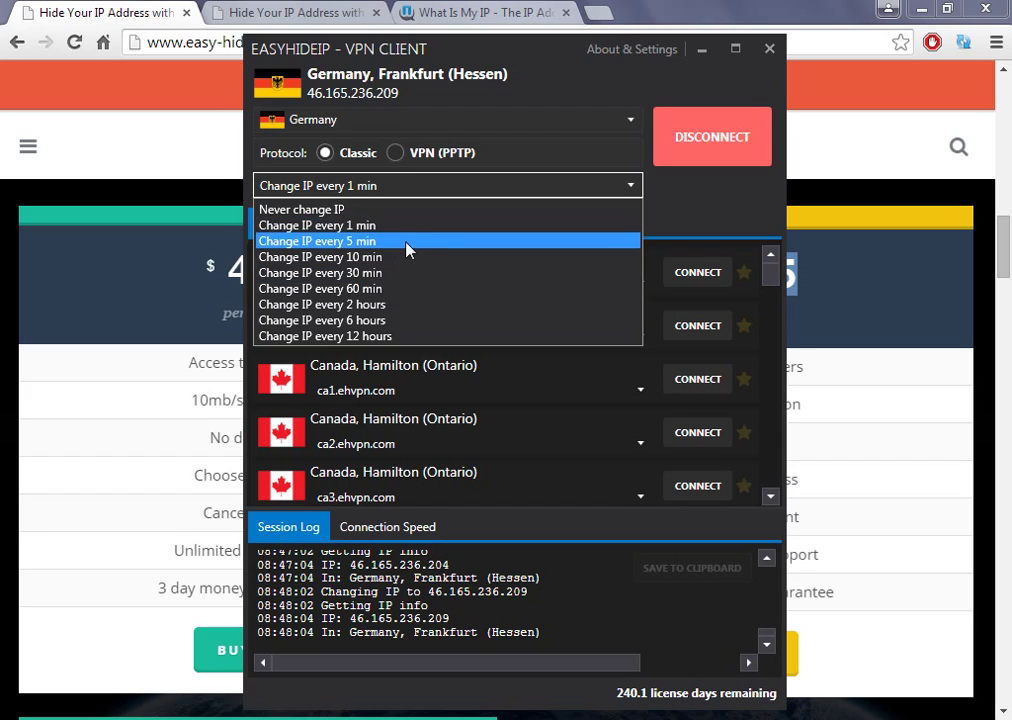
pyautogui.click(336, 211)
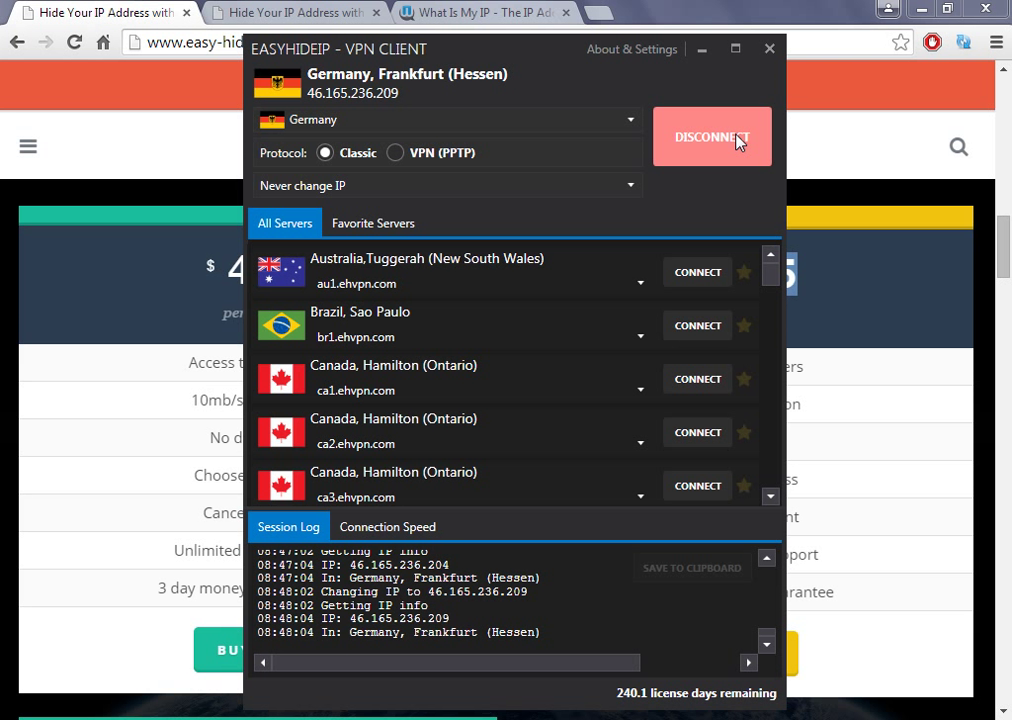
pyautogui.click(808, 42)
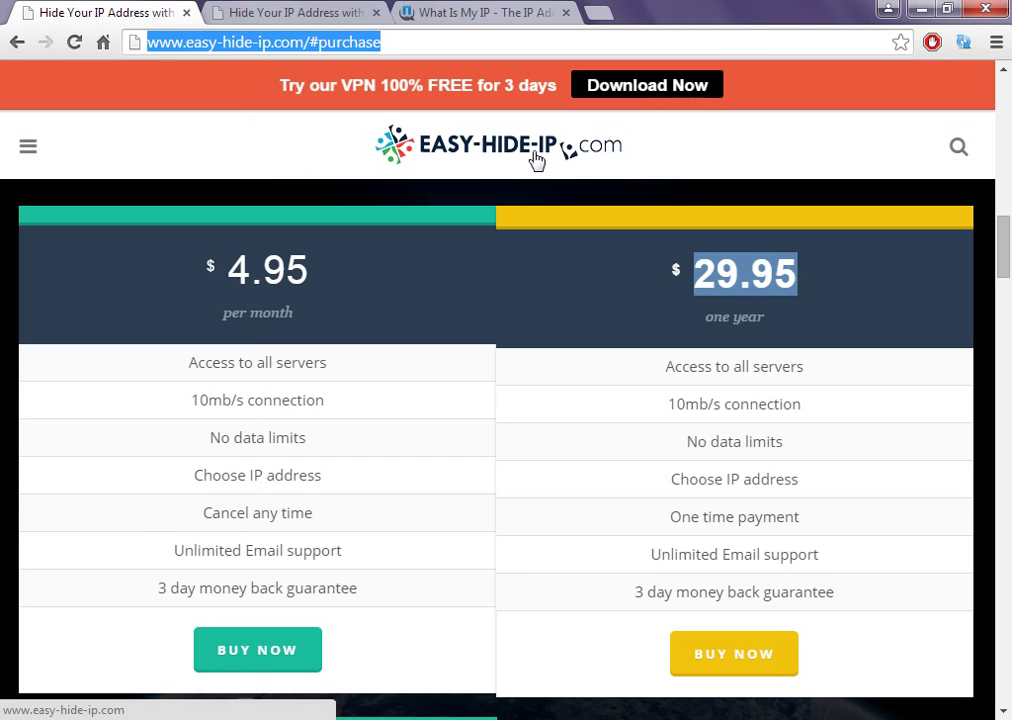
pyautogui.click(453, 40)
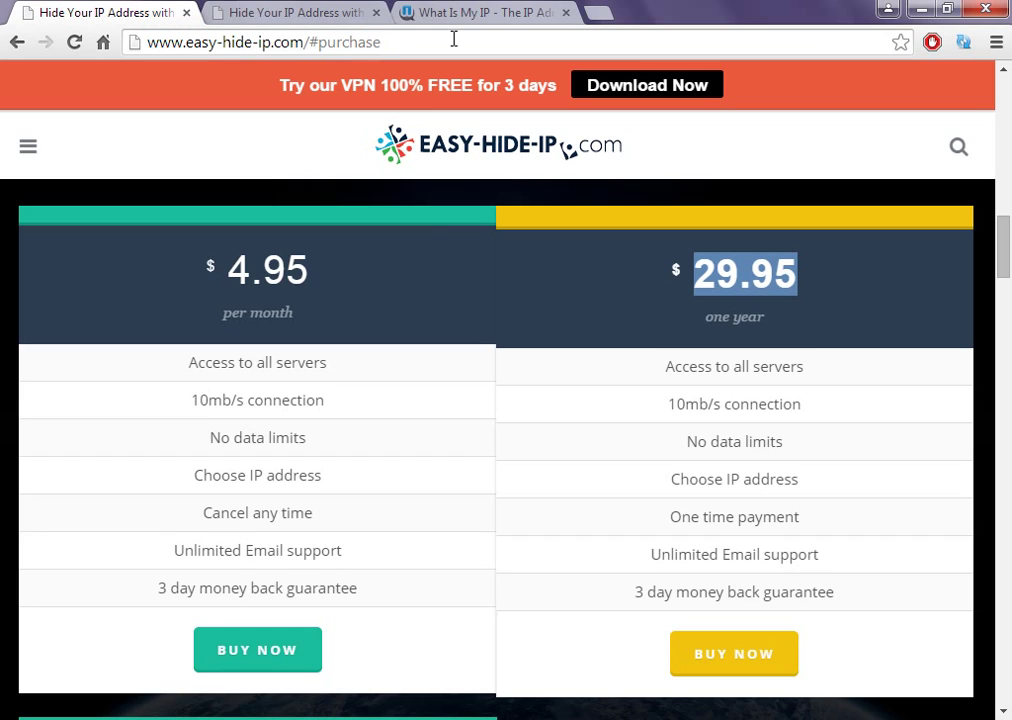